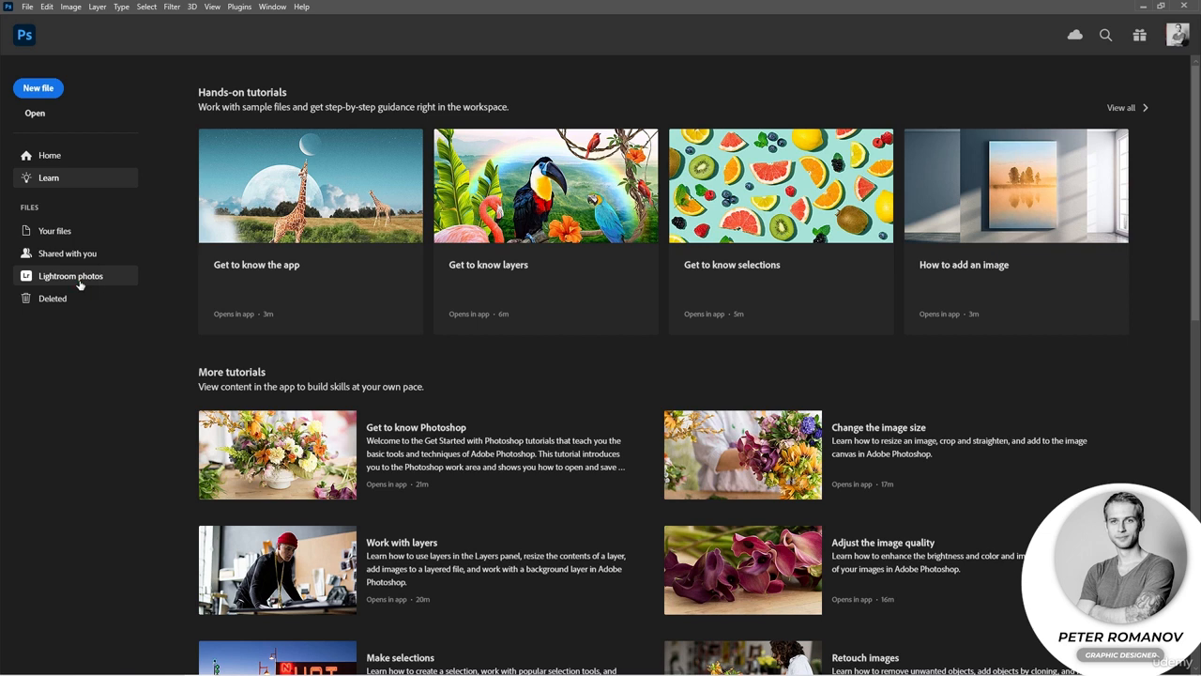
Open adorable-british-shorthair-kitty-with-monochrome-wall-behind-her.jpg from the 1.1 file folder after viewing the Lightroom photos.
{"action": "left_click", "coordinate": [99, 286]}
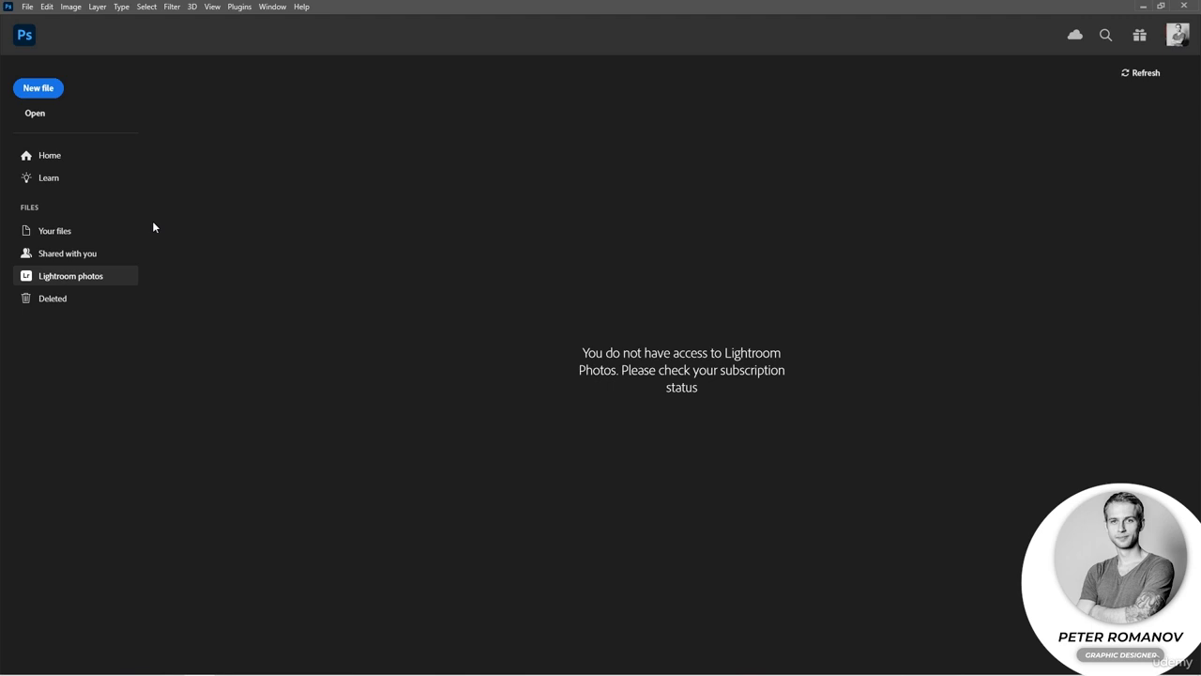
{"action": "left_click", "coordinate": [37, 113]}
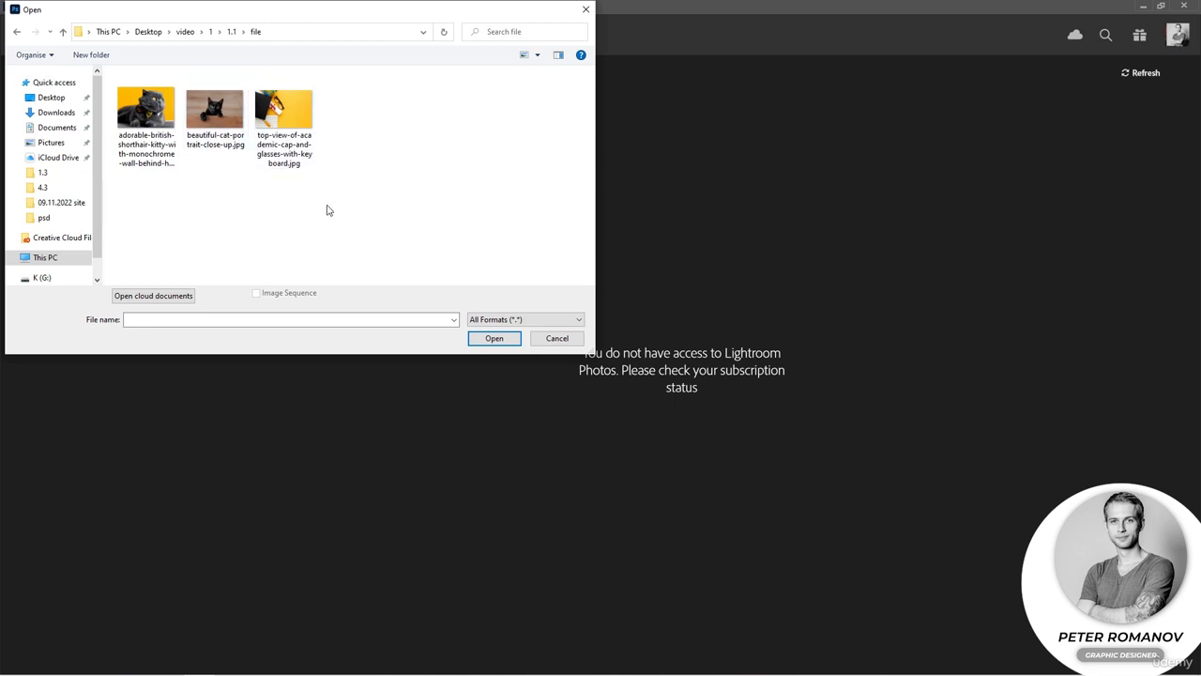
{"action": "double_click", "coordinate": [172, 127]}
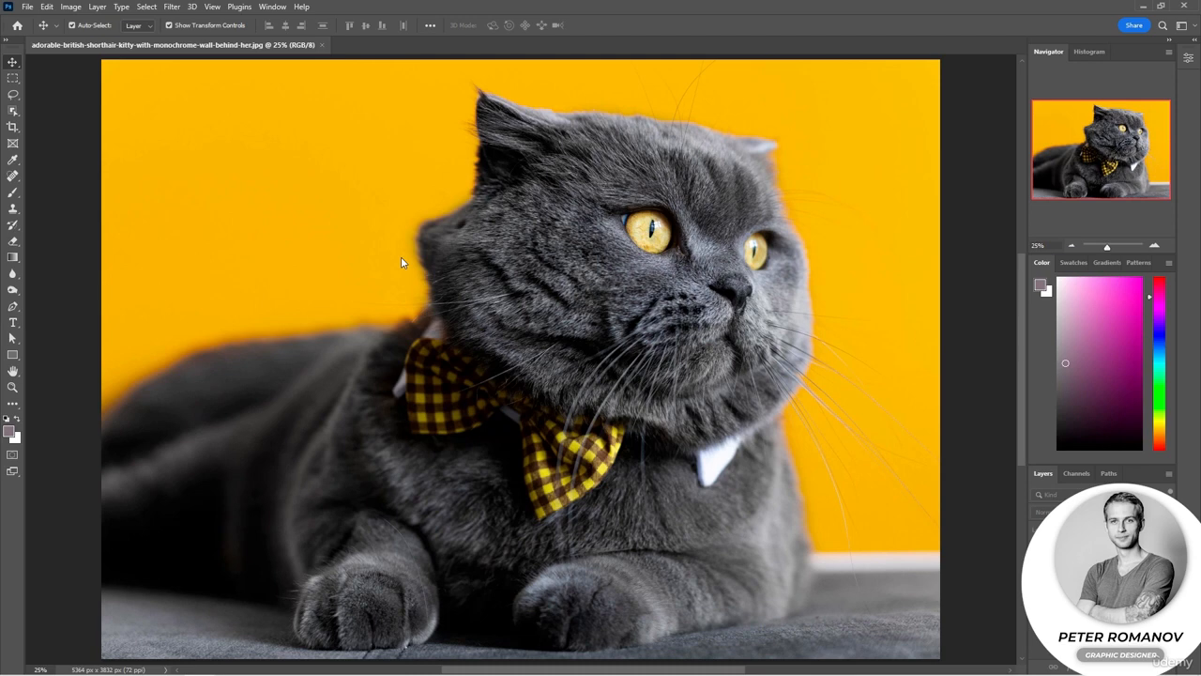
Open beautiful-cat-portrait-close-up.jpg as a second document.
{"action": "left_click", "coordinate": [28, 8]}
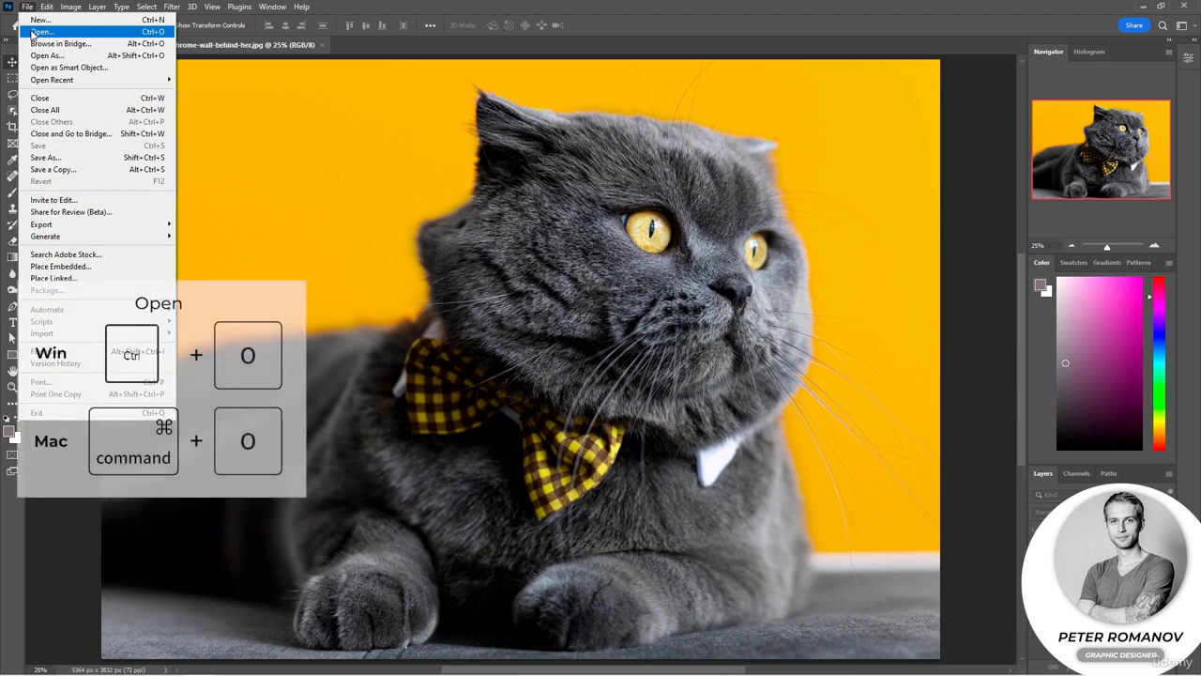
{"action": "left_click", "coordinate": [35, 32]}
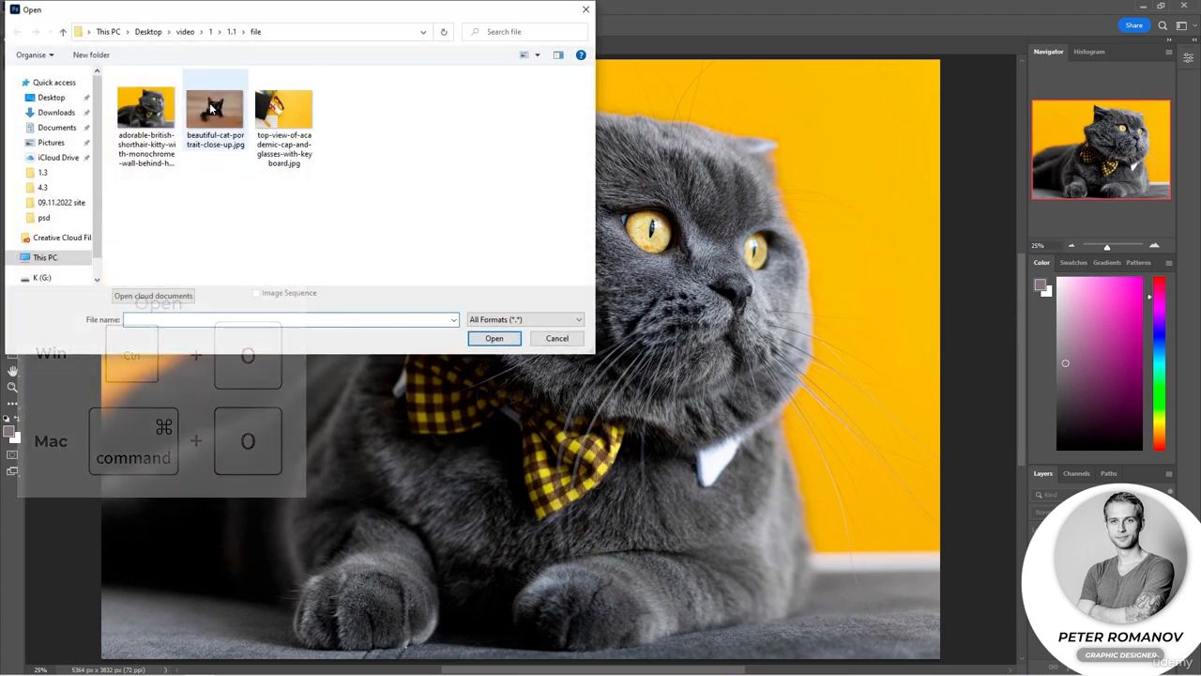
{"action": "left_click", "coordinate": [209, 102]}
{"action": "left_click", "coordinate": [497, 338]}
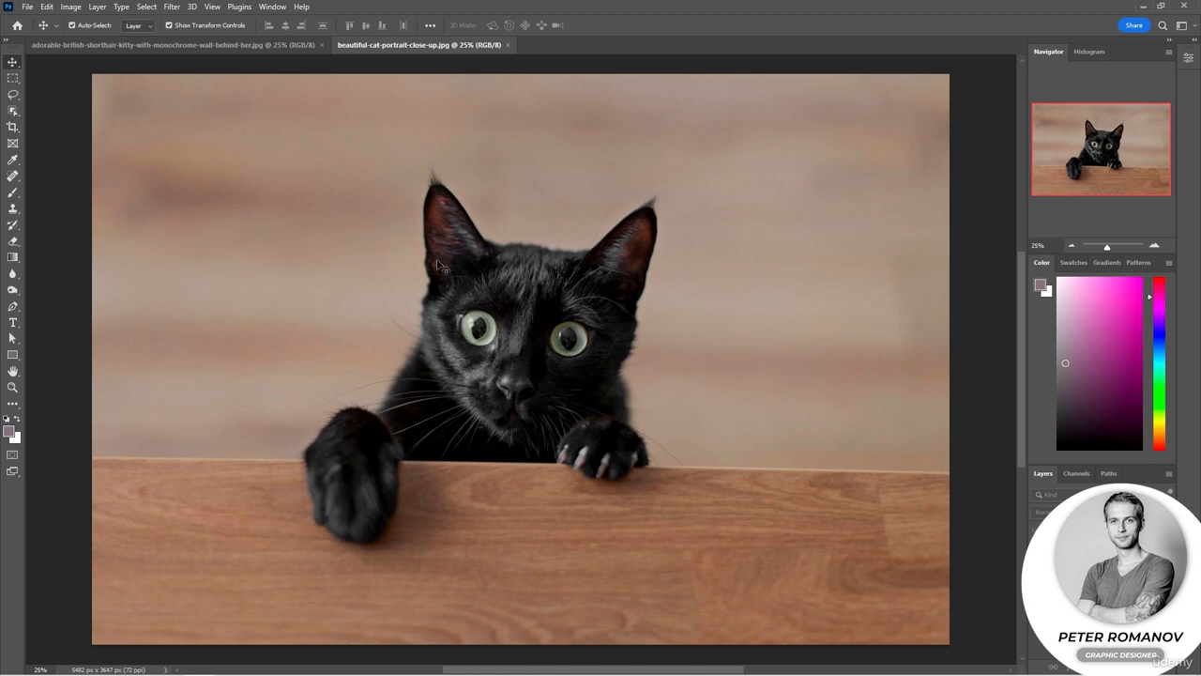
Switch back and forth between the two open cat images, ending on the gray cat.
{"action": "left_click", "coordinate": [281, 45]}
{"action": "left_click", "coordinate": [382, 45]}
{"action": "left_click", "coordinate": [311, 45]}
{"action": "left_click", "coordinate": [352, 47]}
{"action": "left_click", "coordinate": [279, 45]}
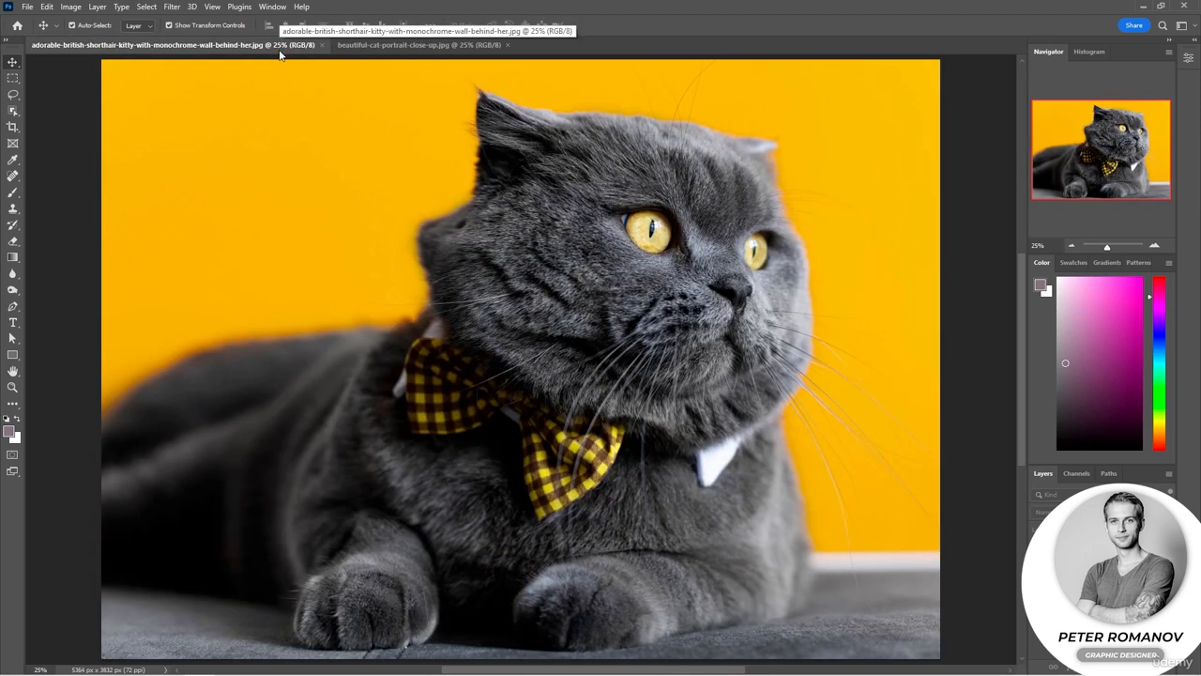
Float beautiful-cat-portrait-close-up.jpg in its own window, shrink the window and place it over part of the gray cat image.
{"action": "left_click_drag", "start_coordinate": [432, 45], "coordinate": [380, 133]}
{"action": "left_click_drag", "start_coordinate": [503, 133], "coordinate": [472, 77]}
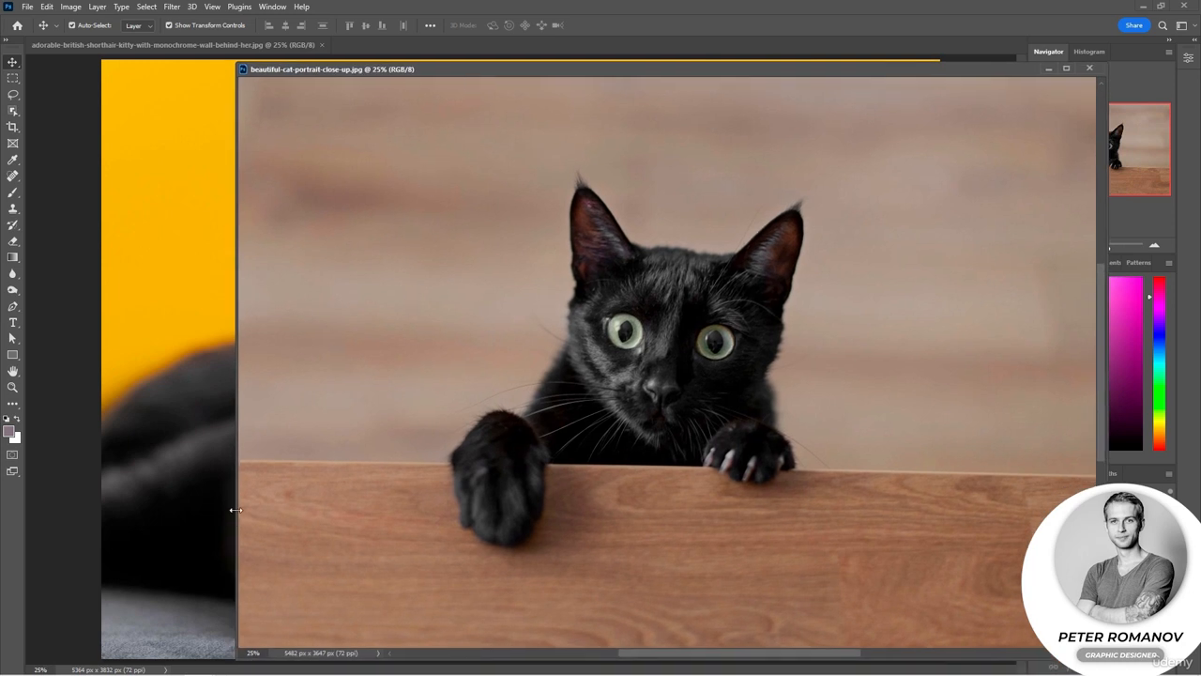
{"action": "left_click_drag", "start_coordinate": [233, 523], "coordinate": [629, 569]}
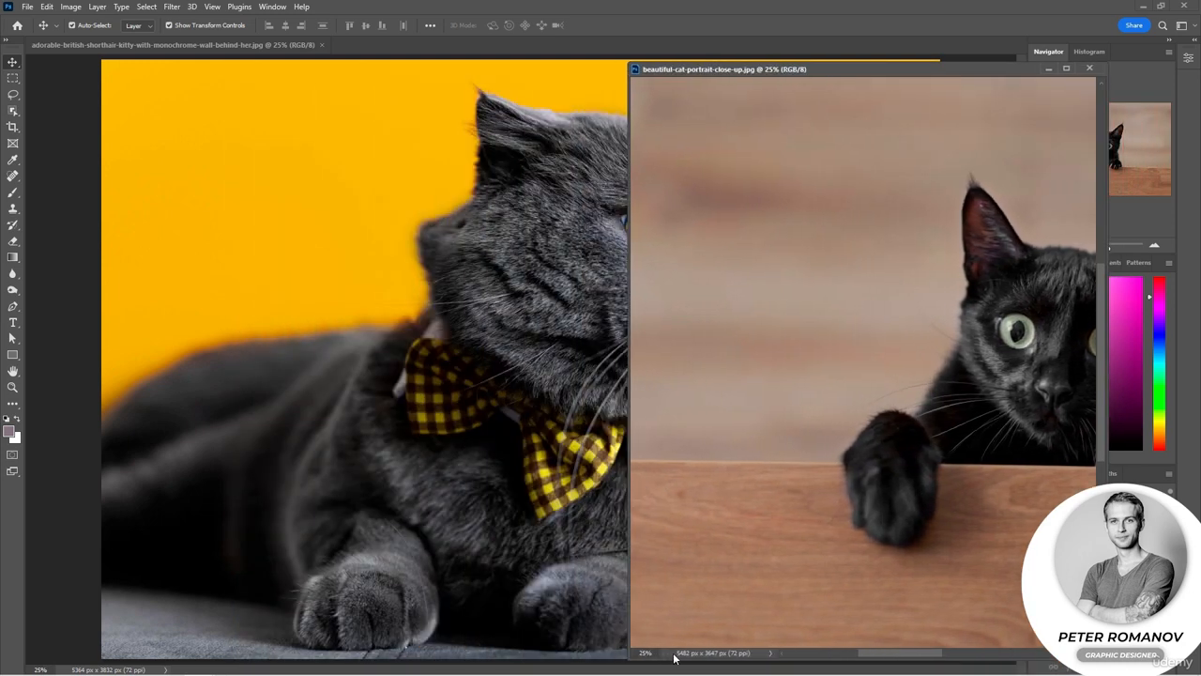
{"action": "left_click_drag", "start_coordinate": [676, 657], "coordinate": [718, 380]}
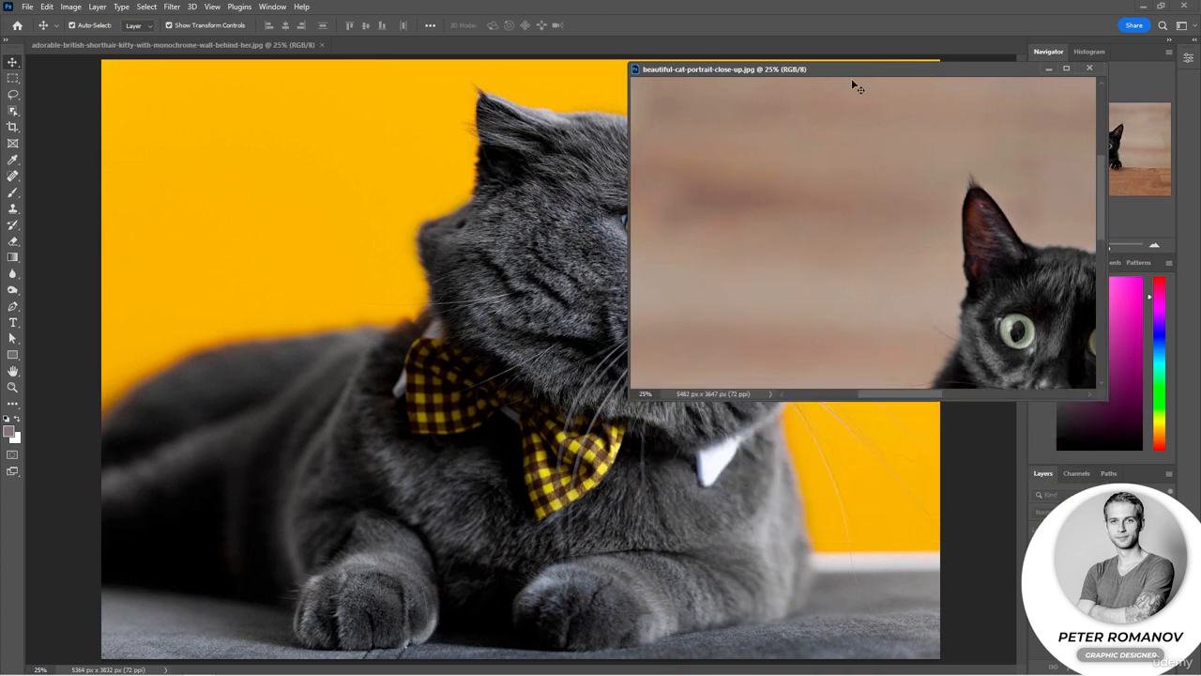
{"action": "left_click_drag", "start_coordinate": [852, 78], "coordinate": [937, 311]}
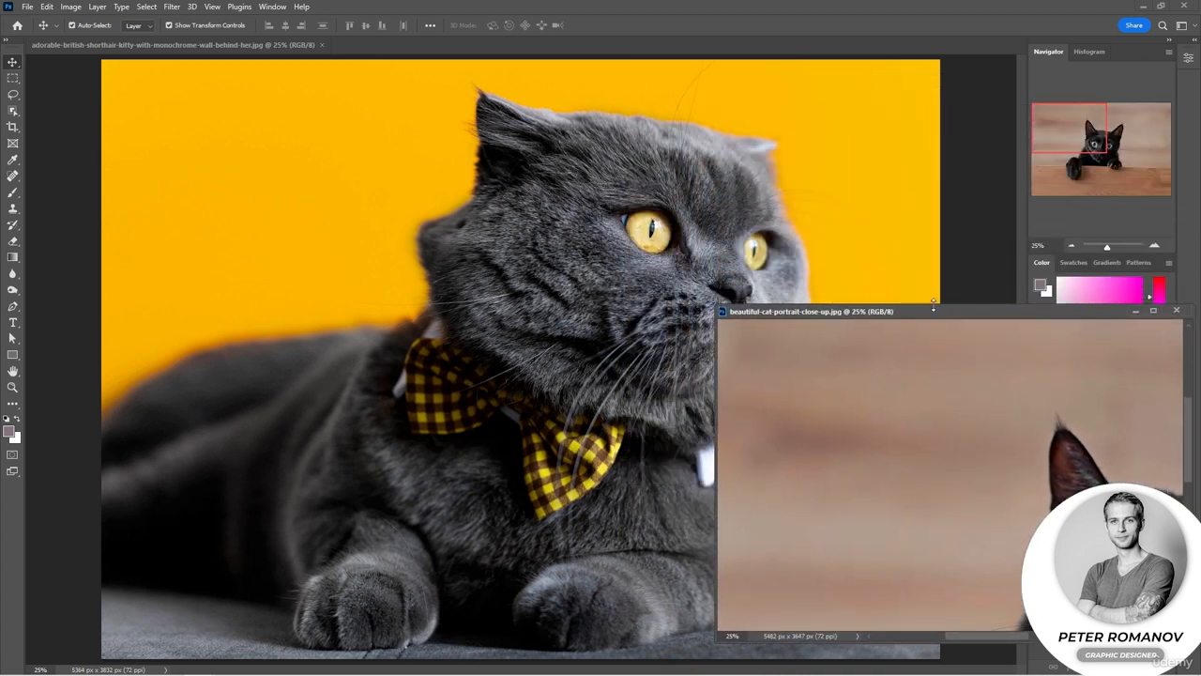
{"action": "left_click_drag", "start_coordinate": [933, 311], "coordinate": [915, 331]}
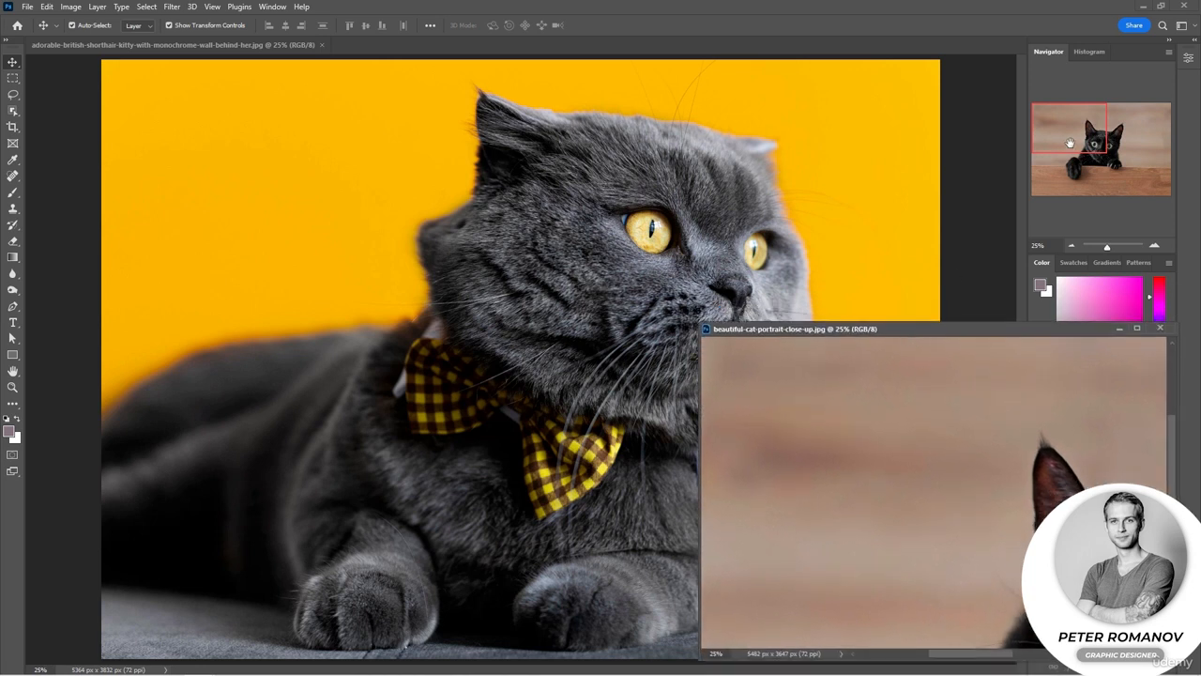
Centre the floating window's view on the black cat's face and dock the window back as a tab.
{"action": "left_click_drag", "start_coordinate": [1070, 142], "coordinate": [1101, 165]}
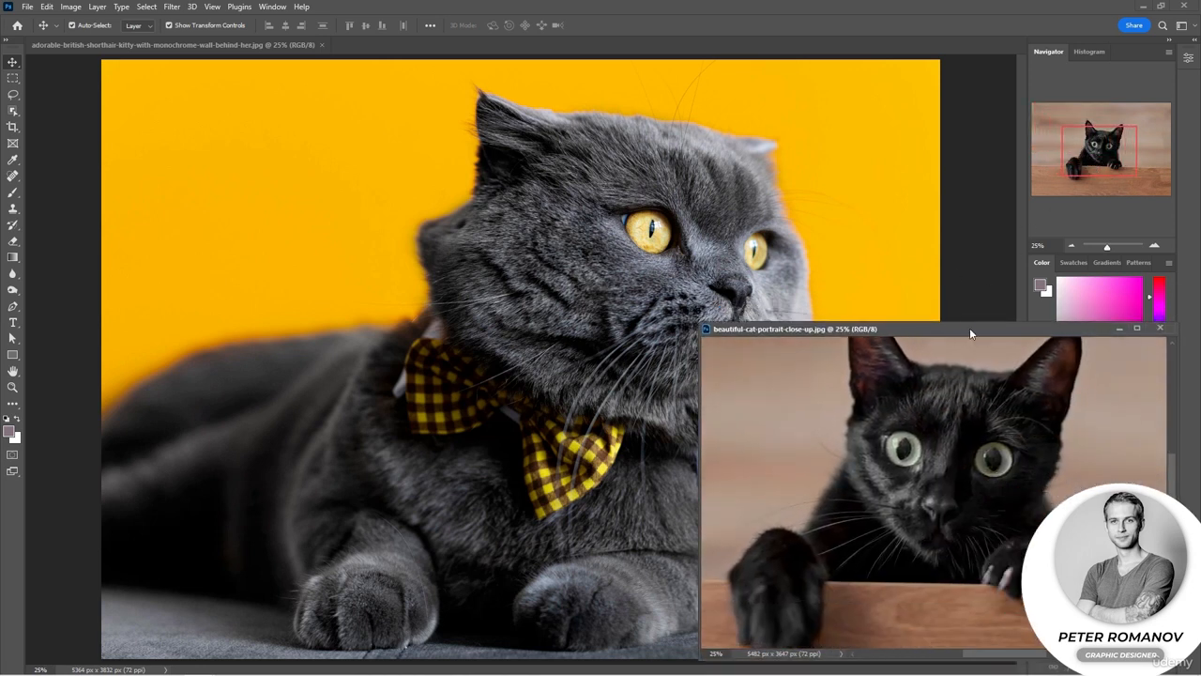
{"action": "left_click_drag", "start_coordinate": [970, 329], "coordinate": [986, 288]}
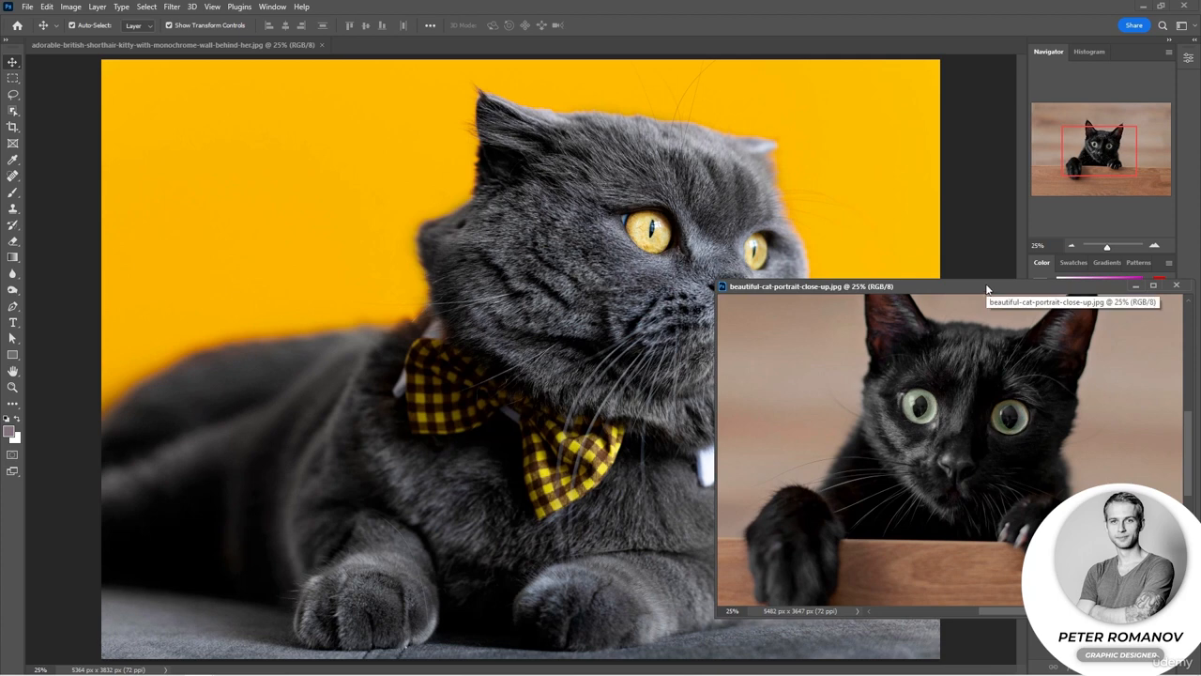
{"action": "left_click_drag", "start_coordinate": [962, 277], "coordinate": [633, 54]}
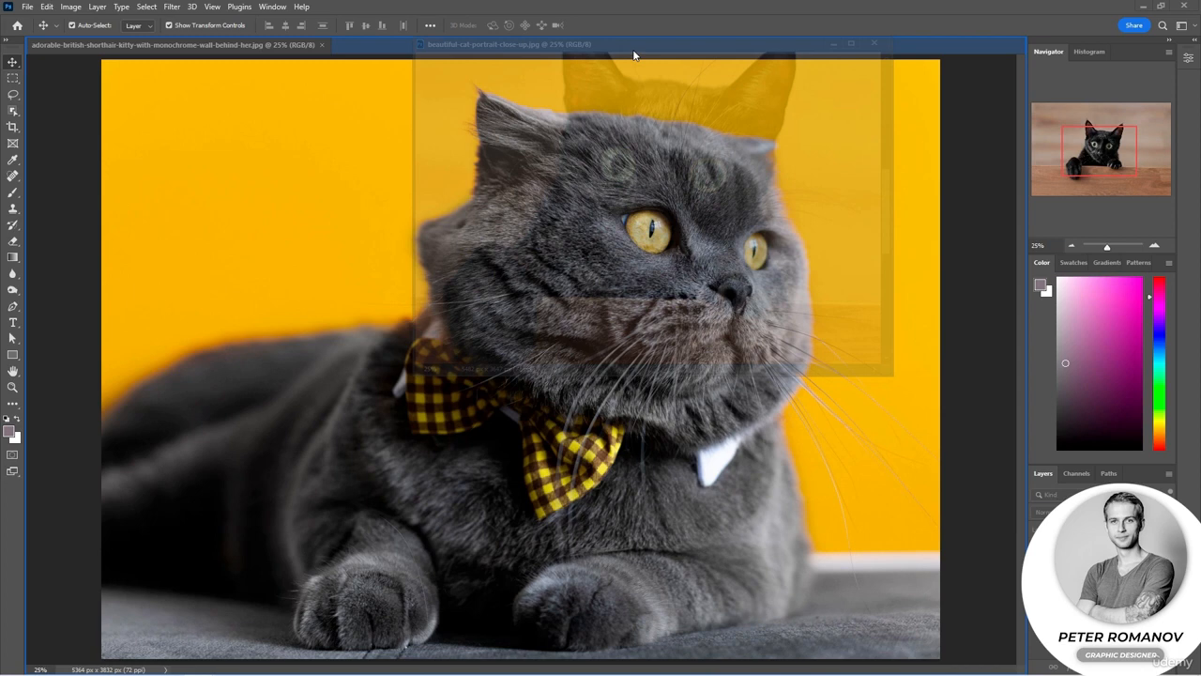
{"action": "left_click_drag", "start_coordinate": [634, 56], "coordinate": [634, 55]}
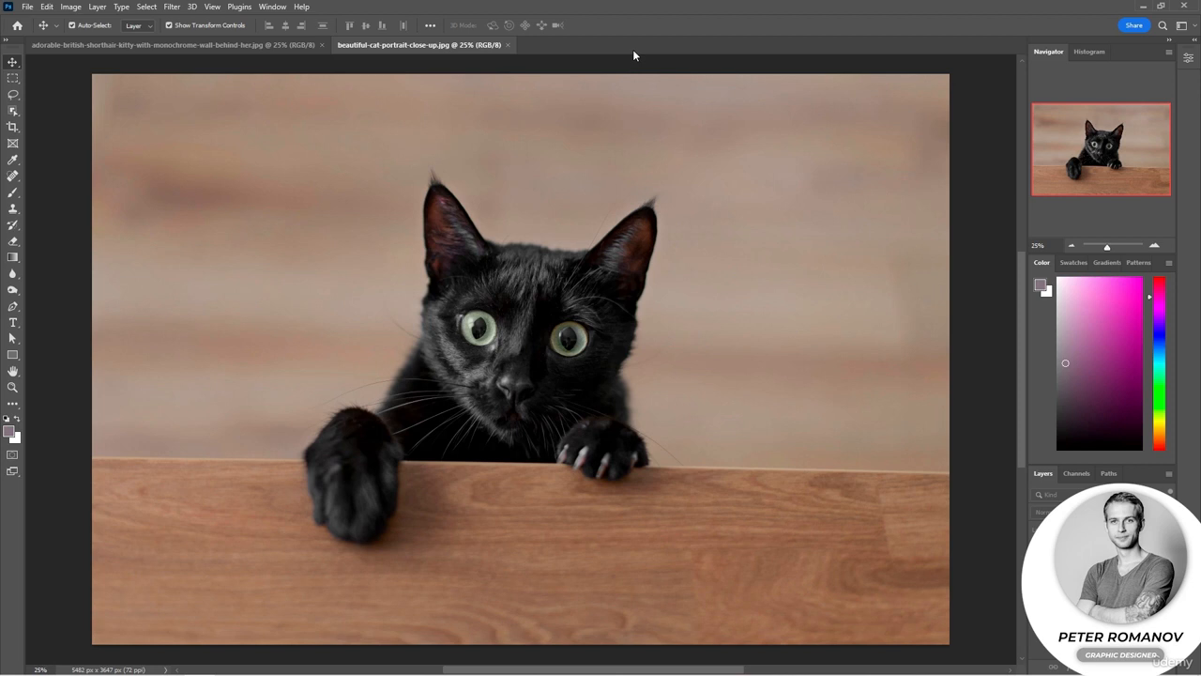
Create a second window for beautiful-cat-portrait-close-up.jpg and switch to it.
{"action": "left_click", "coordinate": [272, 6]}
{"action": "mouse_move", "coordinate": [467, 23]}
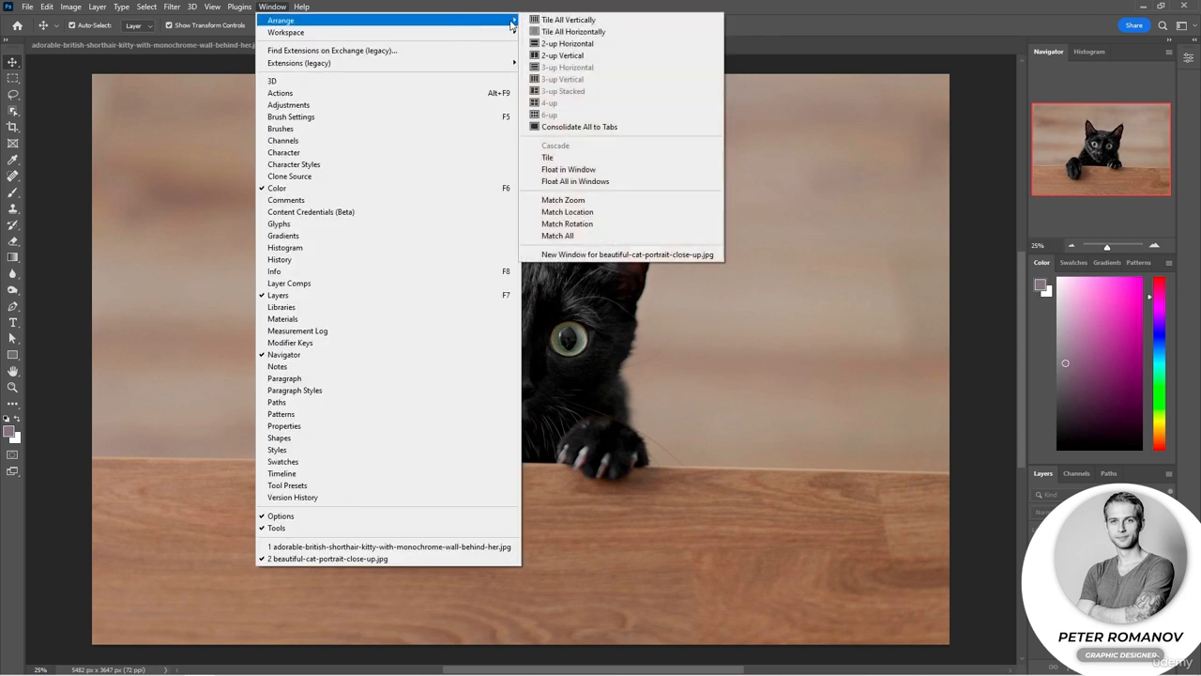
{"action": "left_click", "coordinate": [582, 255]}
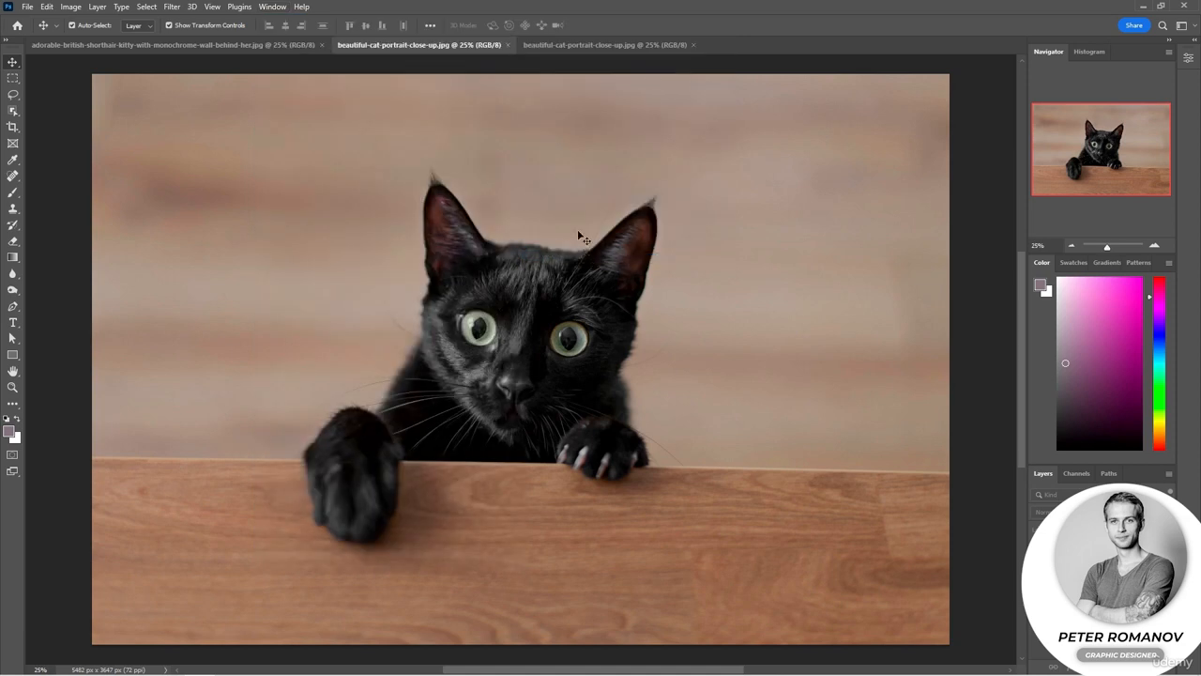
{"action": "left_click", "coordinate": [578, 47]}
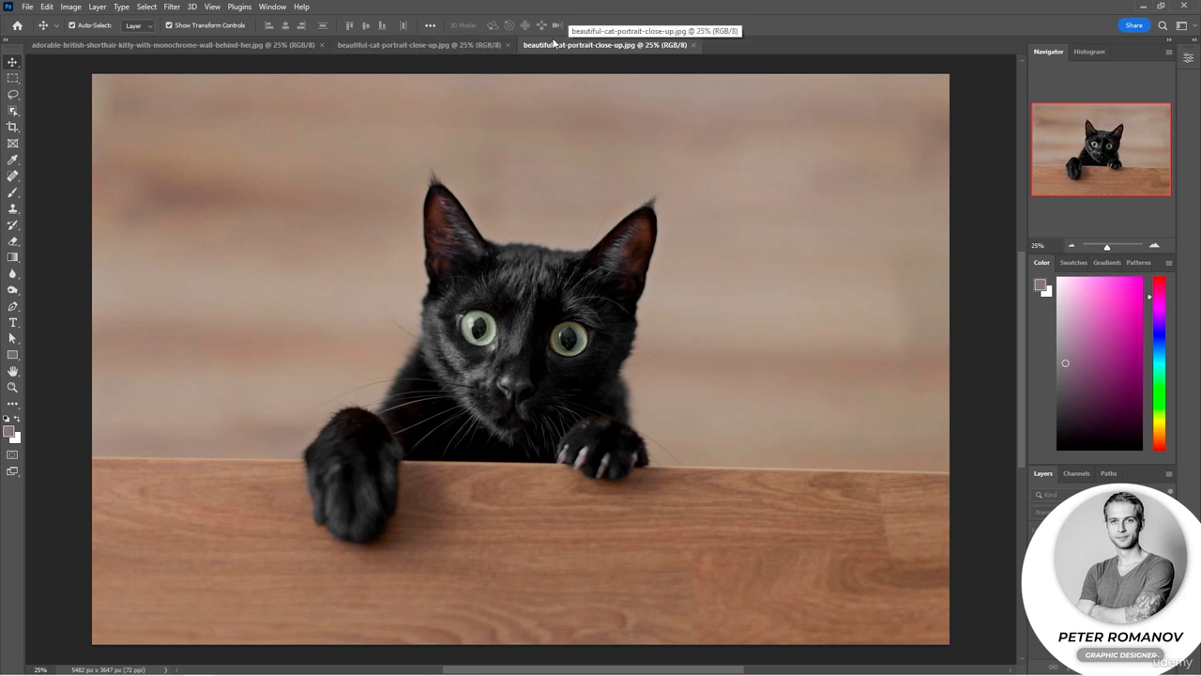
Float the second view of the black cat image in its own window and shrink it over the main view.
{"action": "key", "text": "alt+F9"}
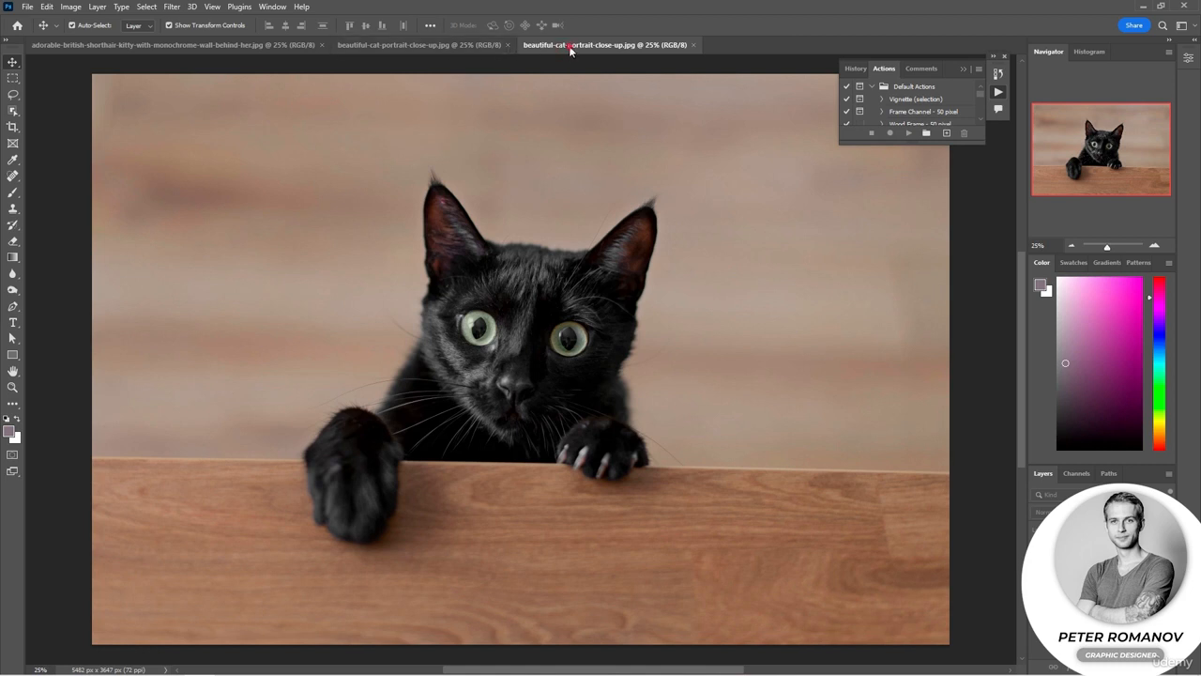
{"action": "left_click_drag", "start_coordinate": [569, 49], "coordinate": [36, 43]}
{"action": "left_click_drag", "start_coordinate": [555, 45], "coordinate": [98, 71]}
{"action": "left_click_drag", "start_coordinate": [929, 664], "coordinate": [510, 408]}
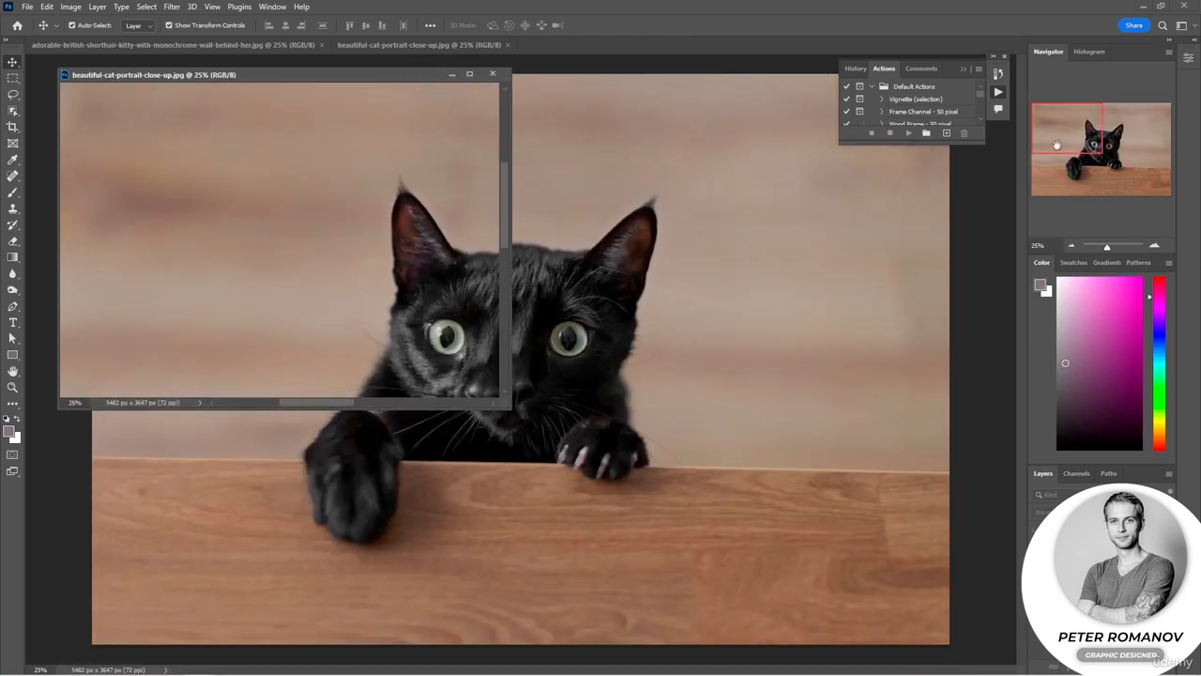
Zoom the floating window in to about 115% on one of the black cat's eyes.
{"action": "left_click_drag", "start_coordinate": [1057, 144], "coordinate": [1093, 155]}
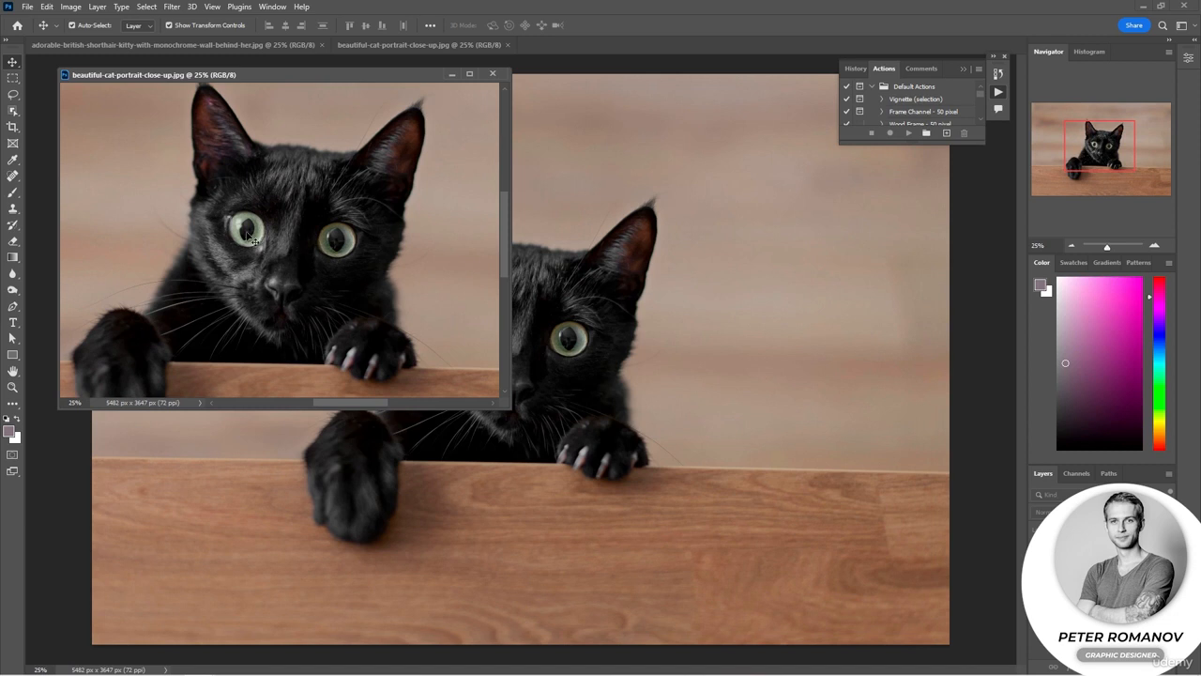
{"action": "scroll", "coordinate": [233, 235], "scroll_direction": "up", "scroll_amount": 1}
{"action": "scroll", "coordinate": [232, 233], "scroll_direction": "up", "scroll_amount": 5}
{"action": "left_click_drag", "start_coordinate": [323, 276], "coordinate": [268, 232]}
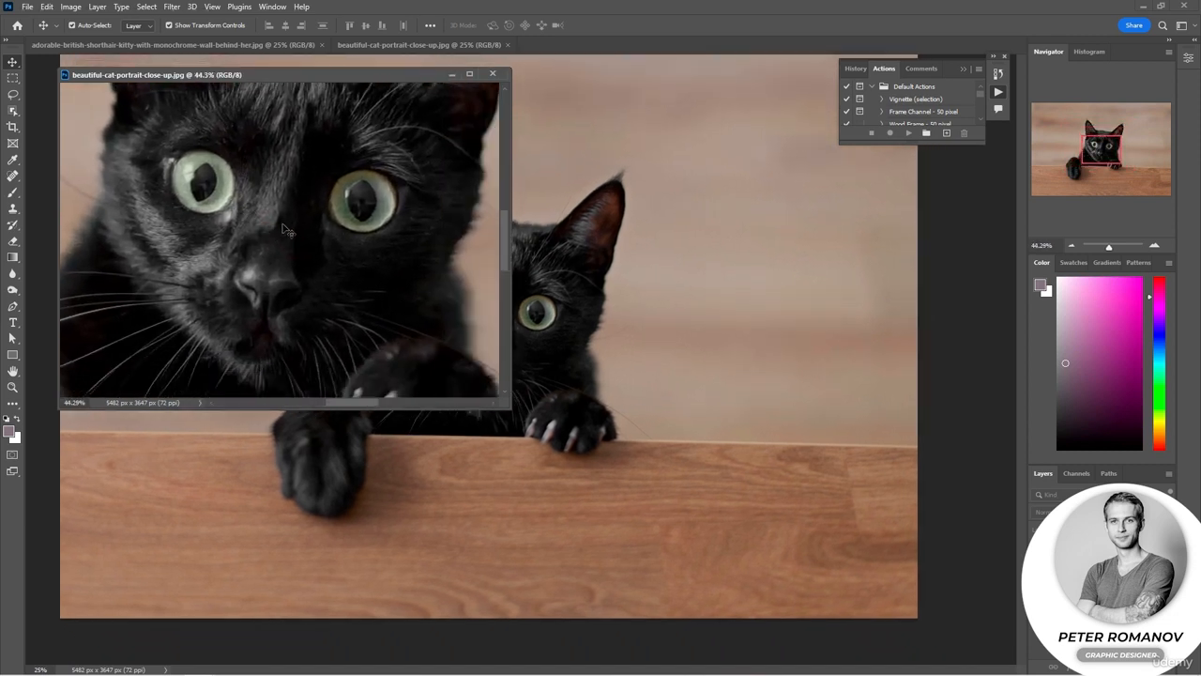
{"action": "scroll", "coordinate": [273, 226], "scroll_direction": "up", "scroll_amount": 8}
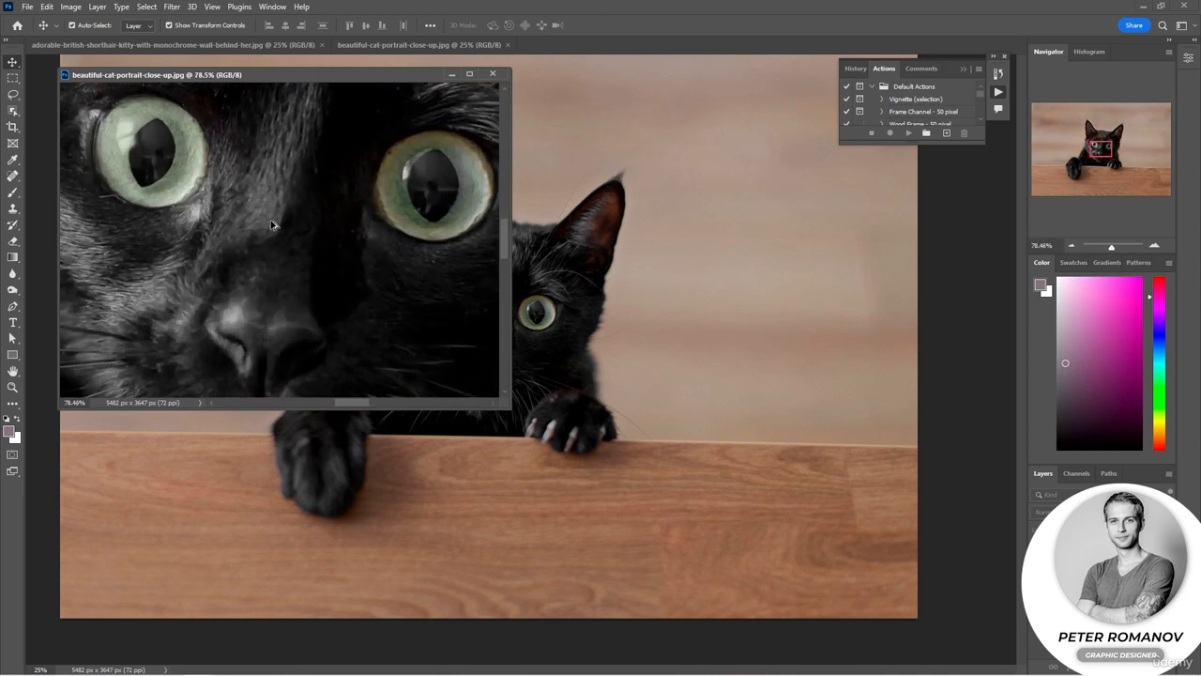
{"action": "scroll", "coordinate": [273, 225], "scroll_direction": "up", "scroll_amount": 2}
{"action": "left_click_drag", "start_coordinate": [365, 193], "coordinate": [483, 287]}
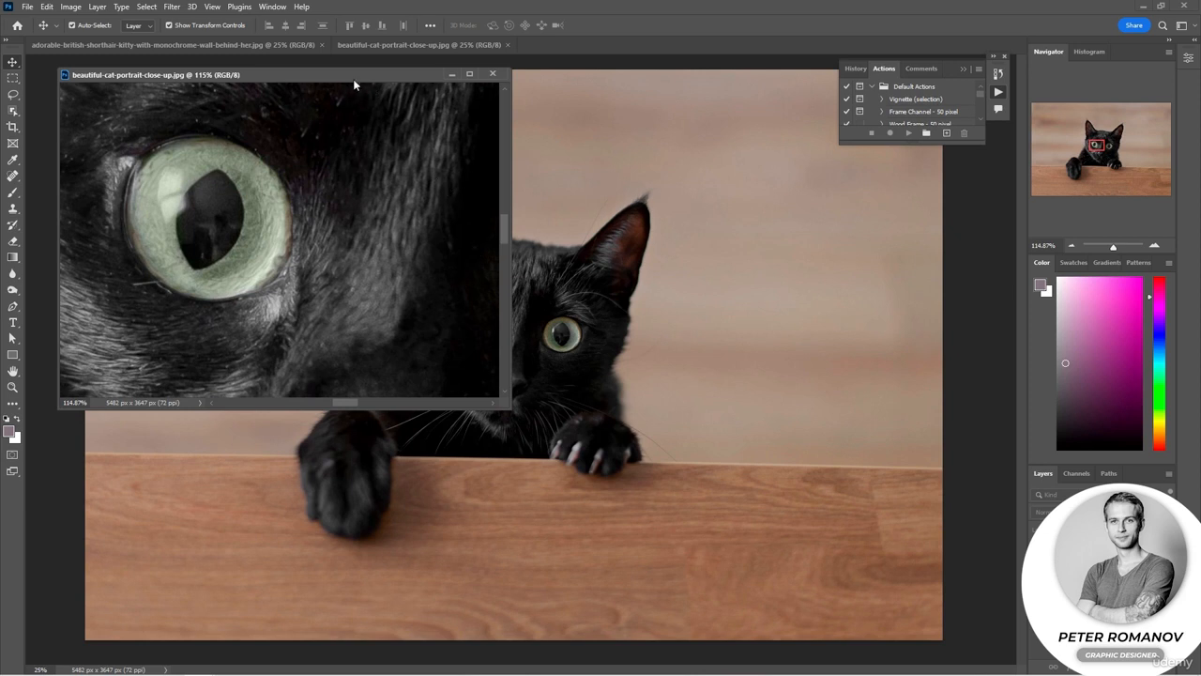
Dock the enlarged second view back as a tab and close it.
{"action": "left_click_drag", "start_coordinate": [354, 78], "coordinate": [294, 158]}
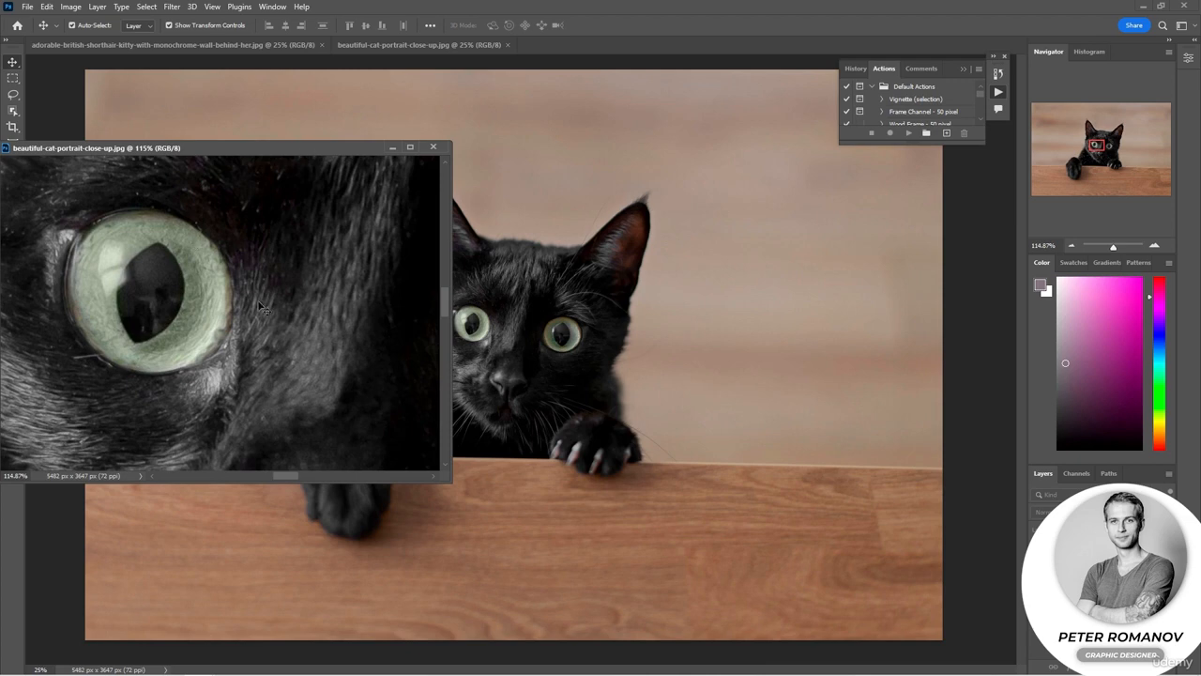
{"action": "left_click_drag", "start_coordinate": [278, 151], "coordinate": [605, 53]}
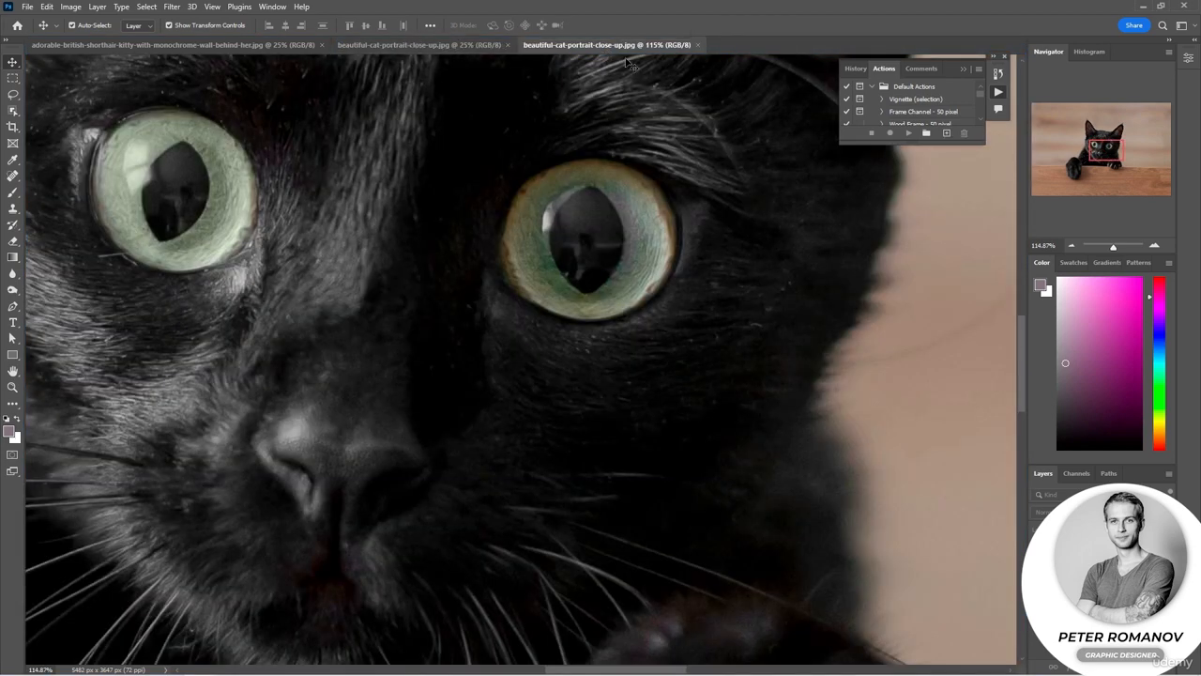
{"action": "left_click", "coordinate": [699, 45]}
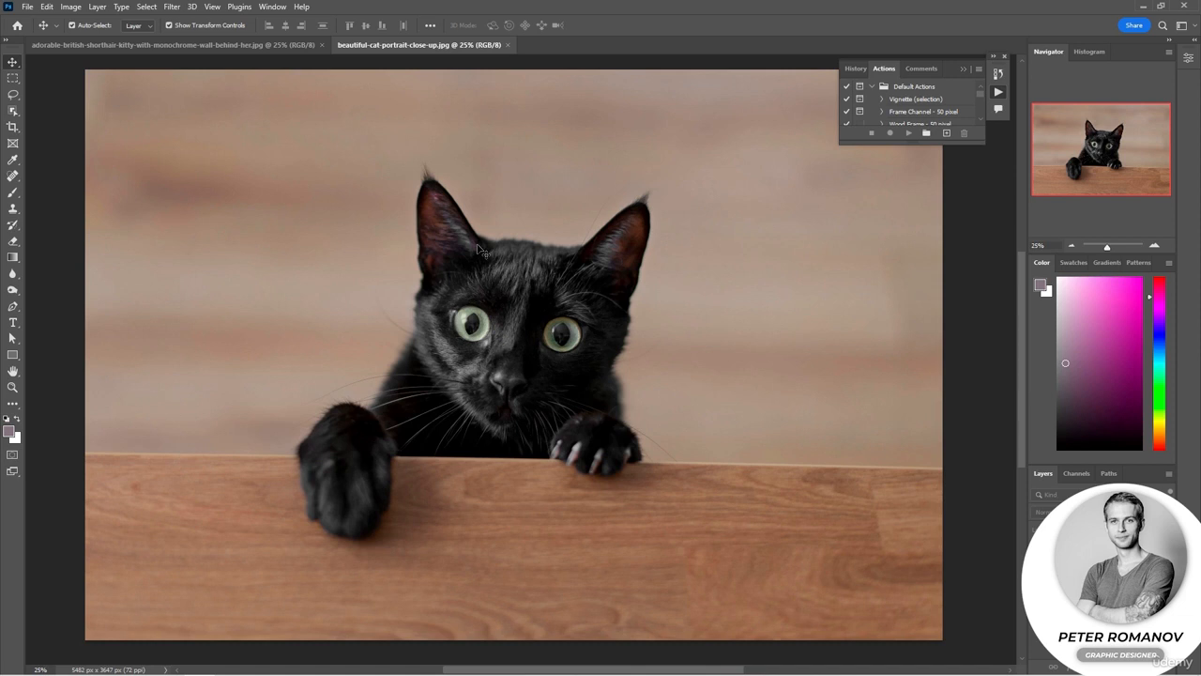
Collapse the Actions panel and use the Zoom tool to enlarge the black cat image to 66.7%, and reduce it to 33.3%.
{"action": "key", "text": "z"}
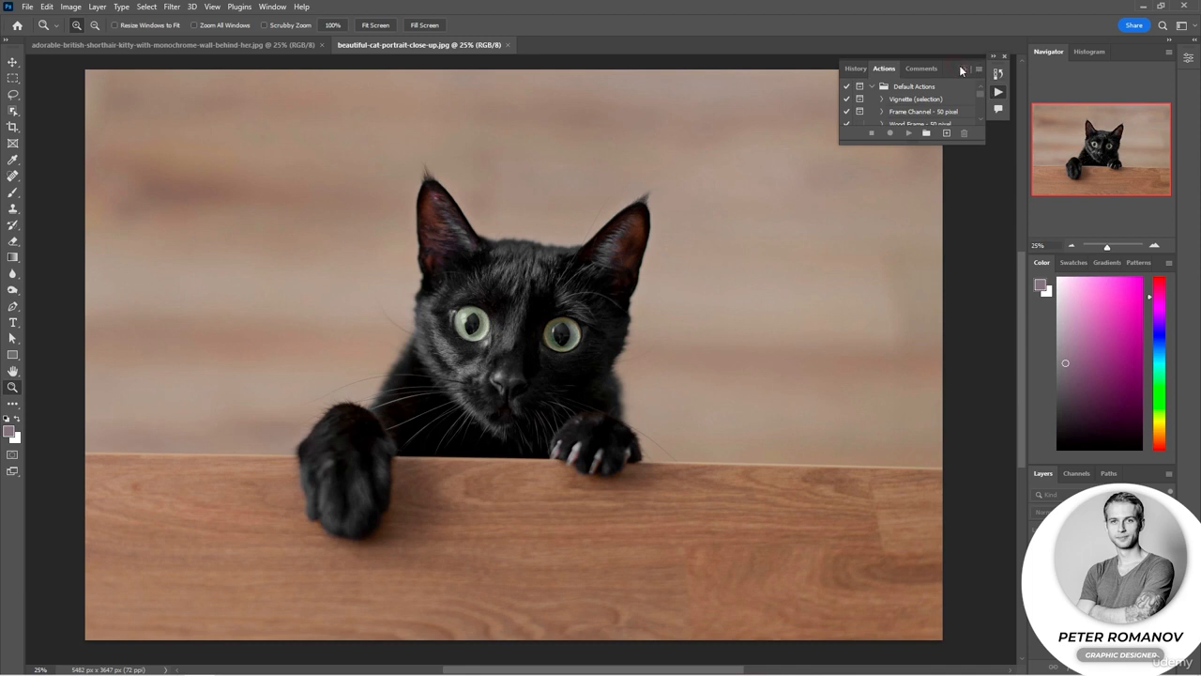
{"action": "left_click", "coordinate": [960, 70]}
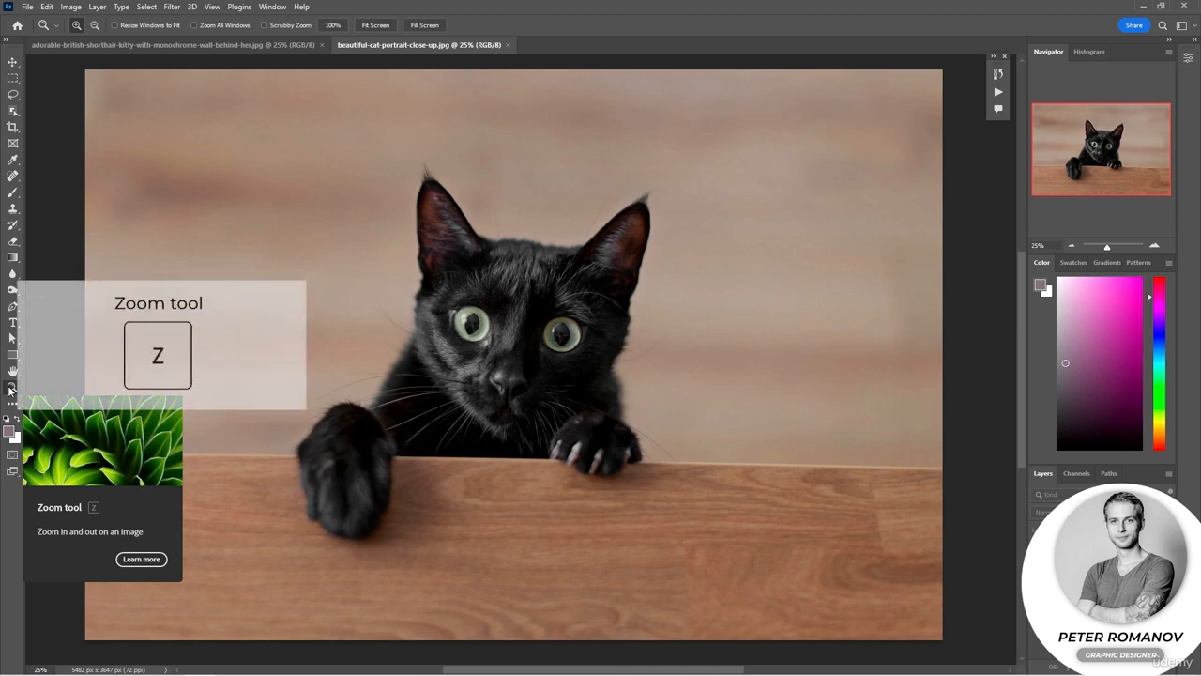
{"action": "left_click", "coordinate": [534, 329]}
{"action": "left_click", "coordinate": [533, 328]}
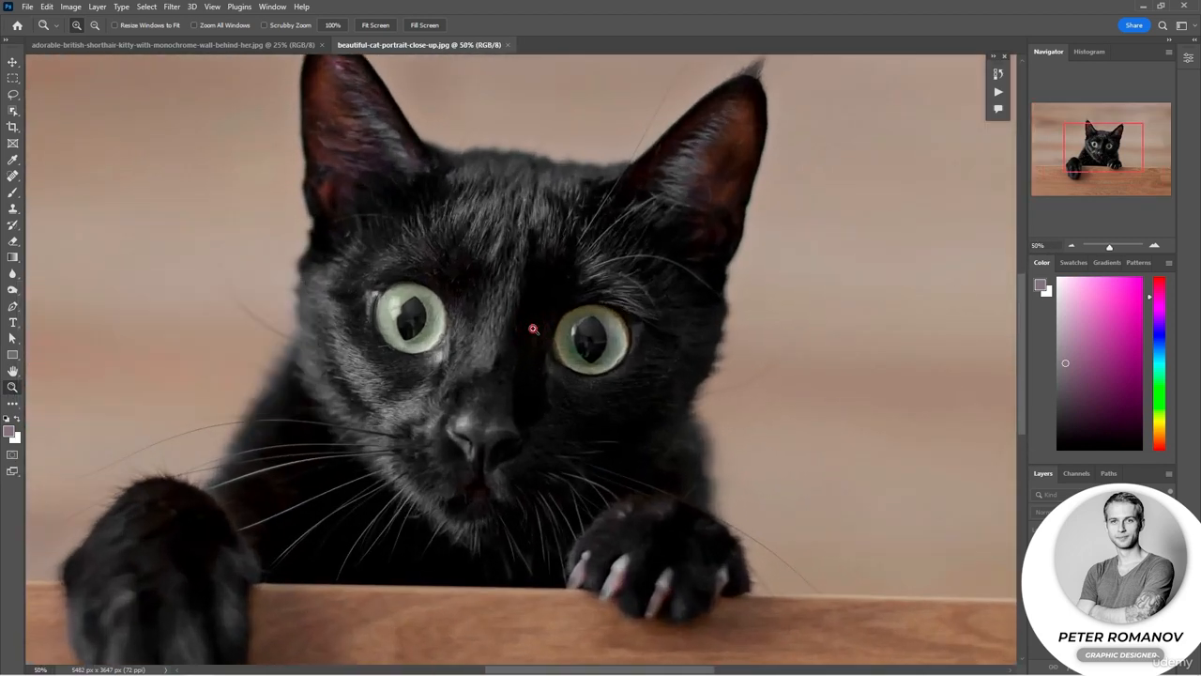
{"action": "left_click", "coordinate": [533, 329]}
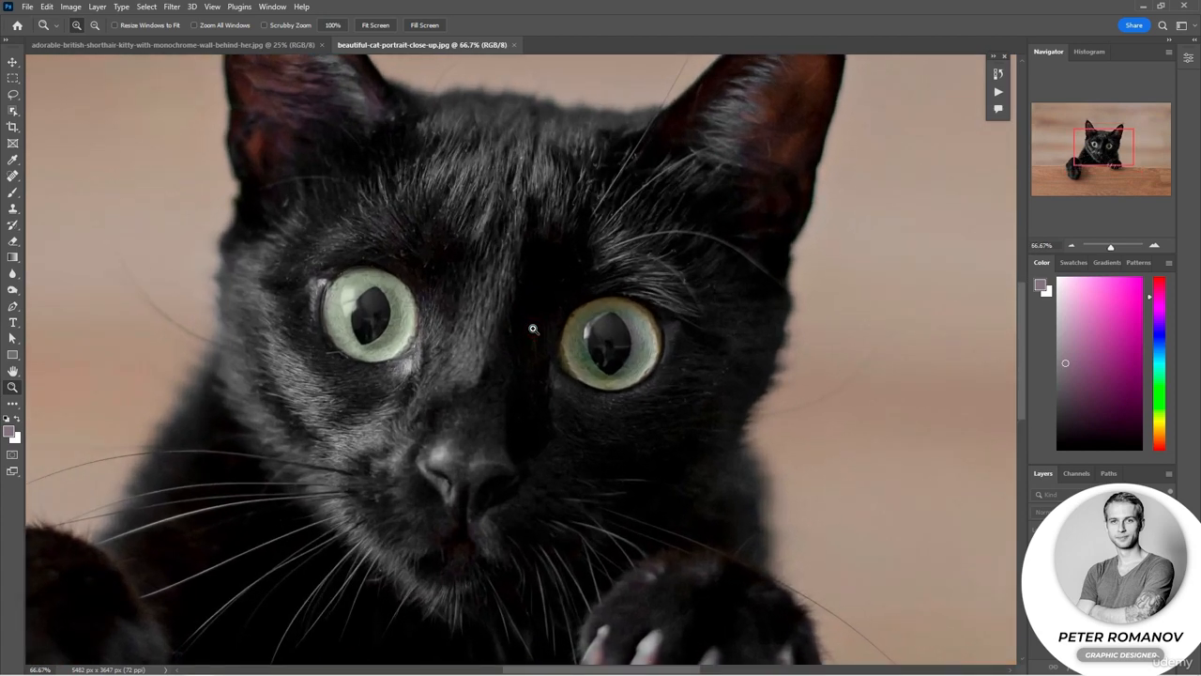
{"action": "left_click", "coordinate": [535, 325], "text": "alt"}
{"action": "left_click", "coordinate": [537, 323], "text": "alt"}
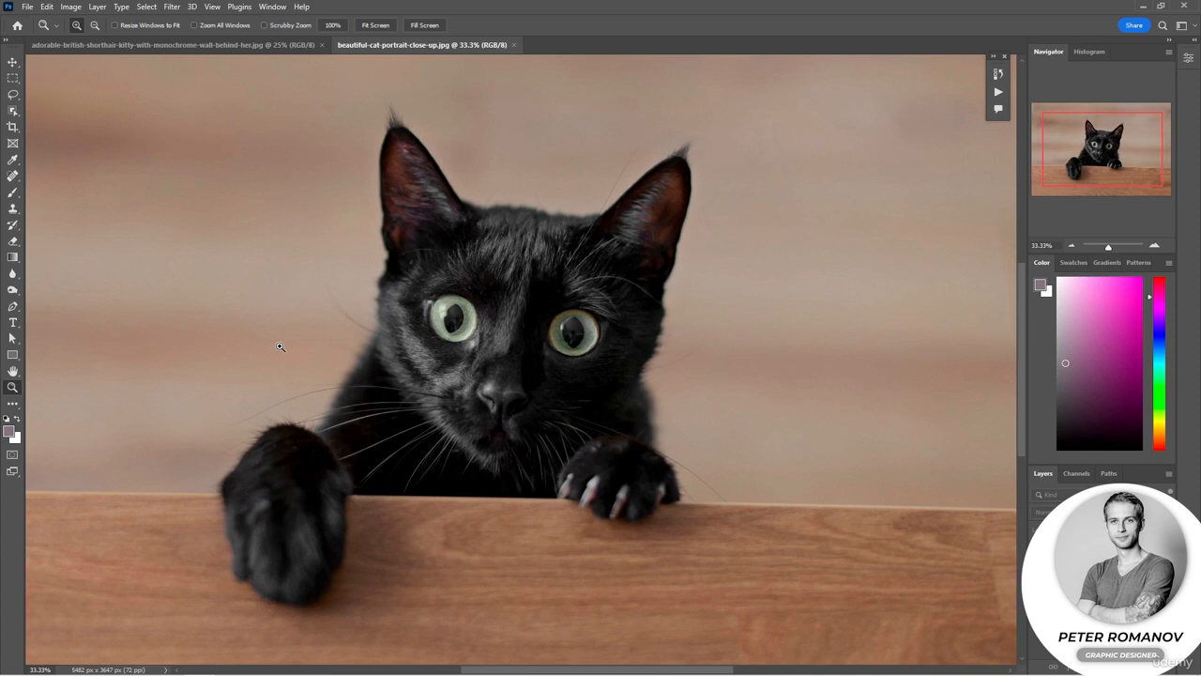
{"action": "left_click", "coordinate": [28, 7]}
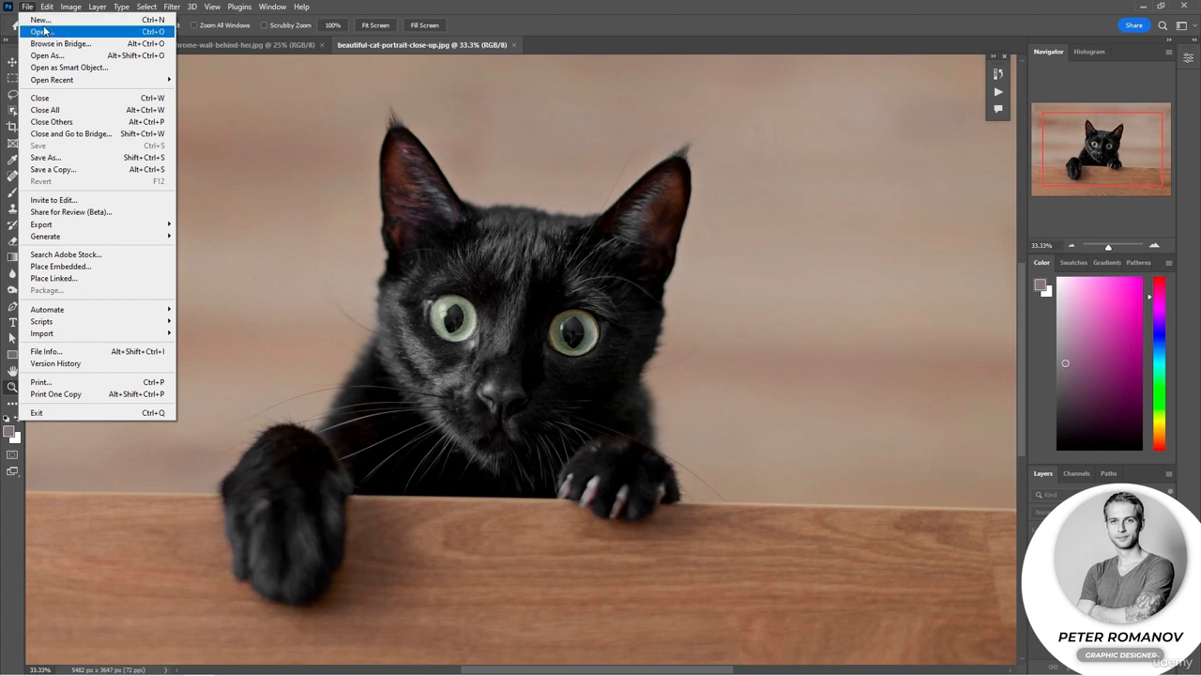
{"action": "left_click", "coordinate": [44, 32]}
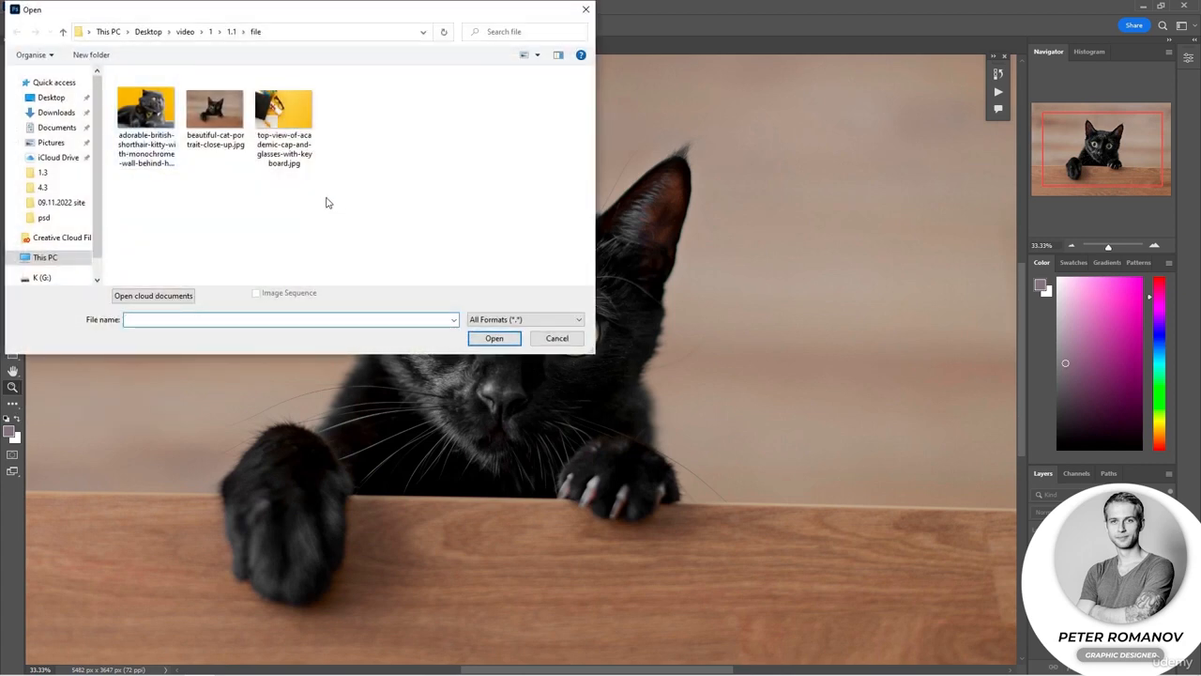
{"action": "left_click_drag", "start_coordinate": [324, 197], "coordinate": [115, 69]}
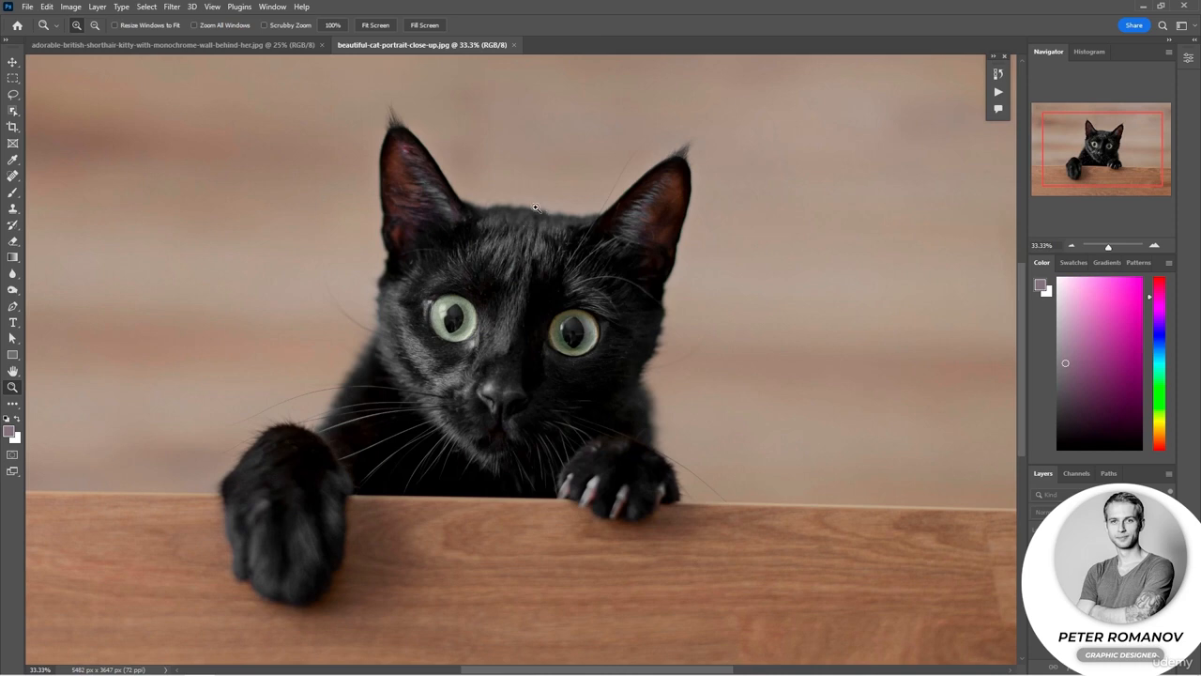
Arrange the black cat and grey kitty images in a 2-up Horizontal layout to compare them.
{"action": "left_click", "coordinate": [272, 7]}
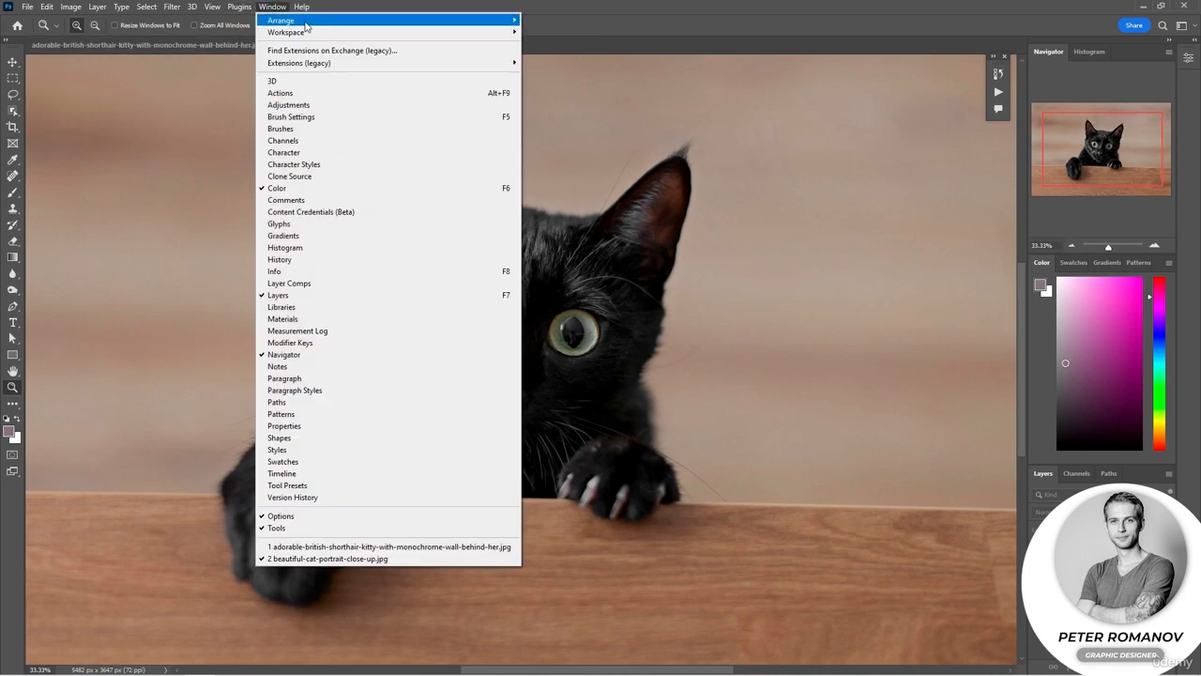
{"action": "mouse_move", "coordinate": [420, 33]}
{"action": "mouse_move", "coordinate": [514, 19]}
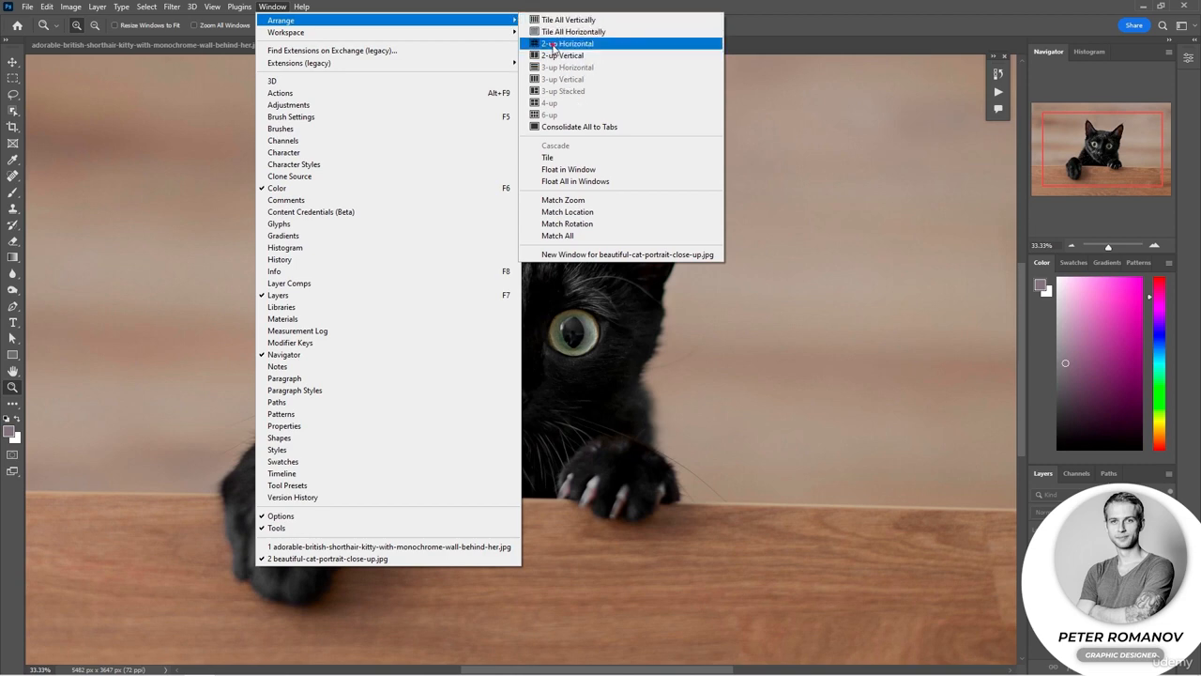
{"action": "left_click", "coordinate": [551, 44]}
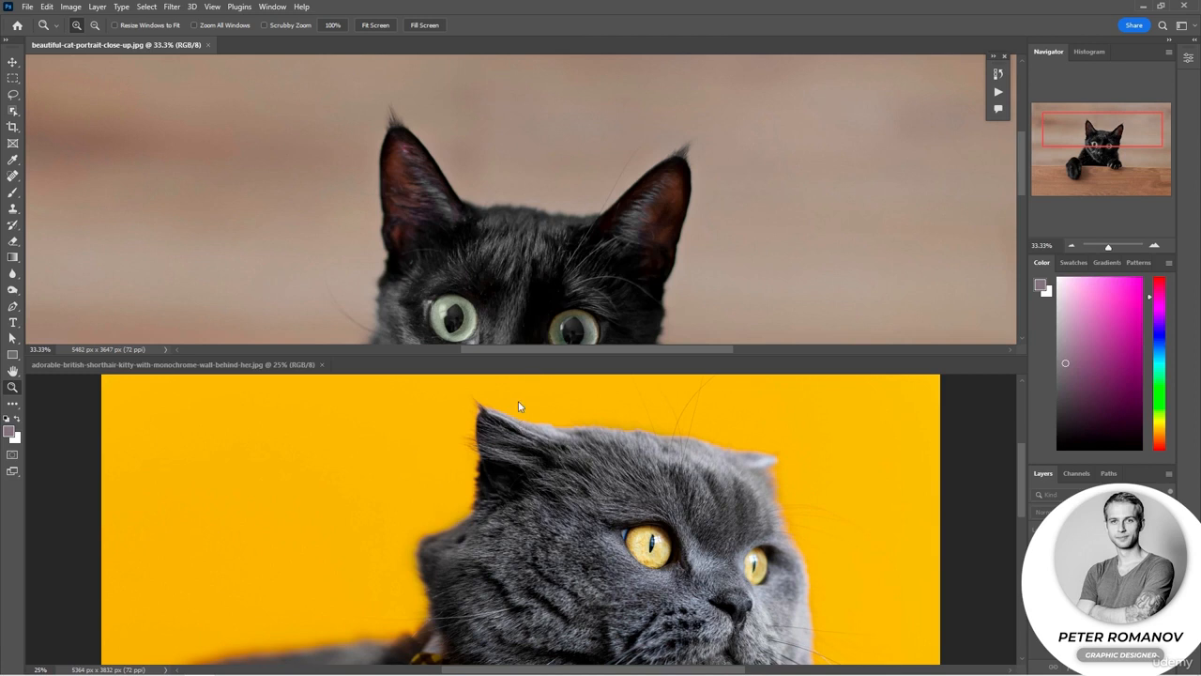
{"action": "scroll", "coordinate": [901, 183], "scroll_direction": "down", "scroll_amount": 3}
{"action": "scroll", "coordinate": [801, 510], "scroll_direction": "down", "scroll_amount": 3}
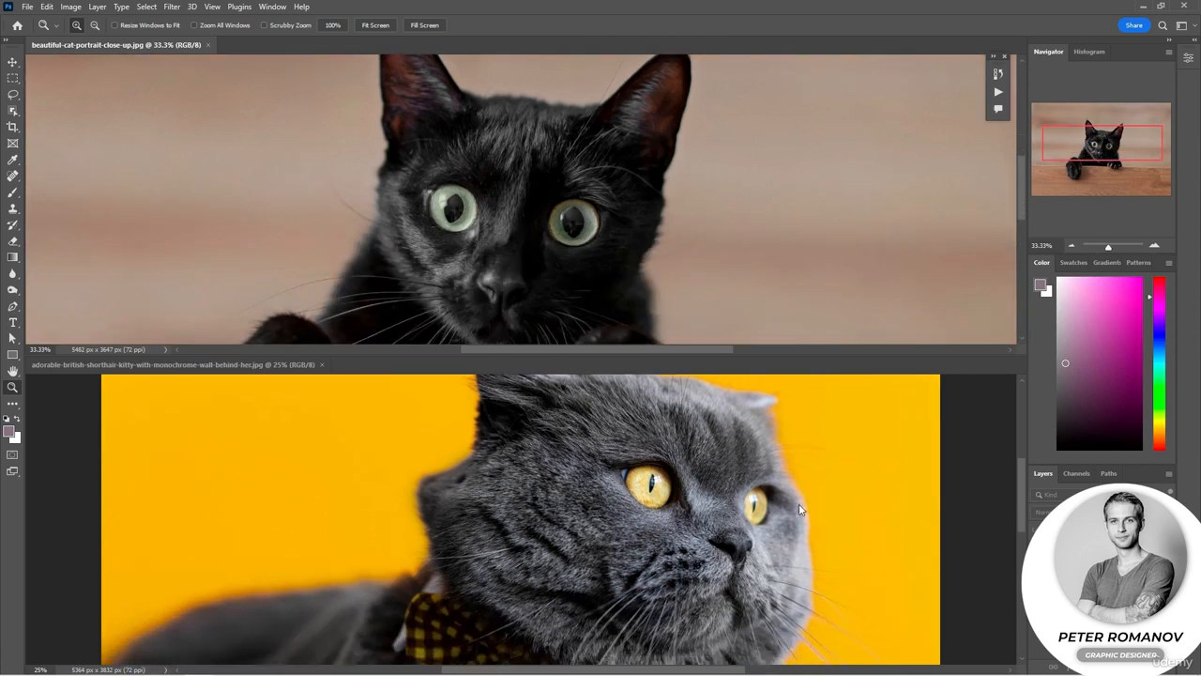
{"action": "scroll", "coordinate": [801, 510], "scroll_direction": "up", "scroll_amount": 2}
{"action": "scroll", "coordinate": [772, 313], "scroll_direction": "up", "scroll_amount": 2}
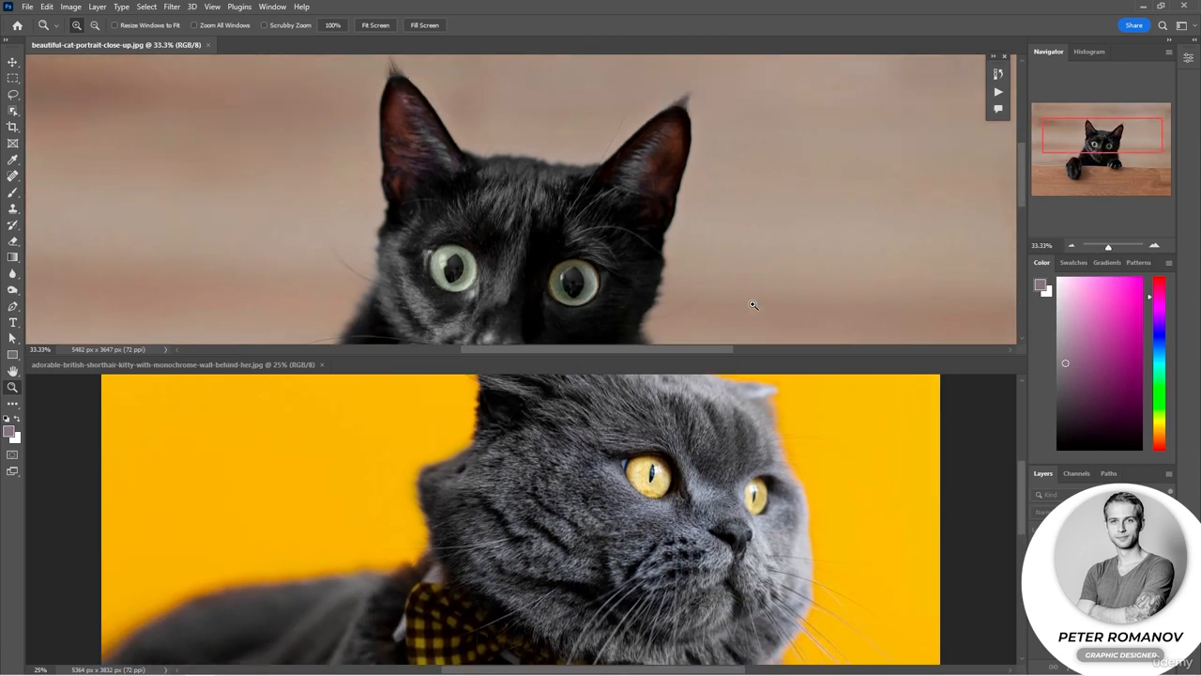
{"action": "scroll", "coordinate": [749, 305], "scroll_direction": "down", "scroll_amount": 3}
{"action": "scroll", "coordinate": [749, 305], "scroll_direction": "down", "scroll_amount": 5}
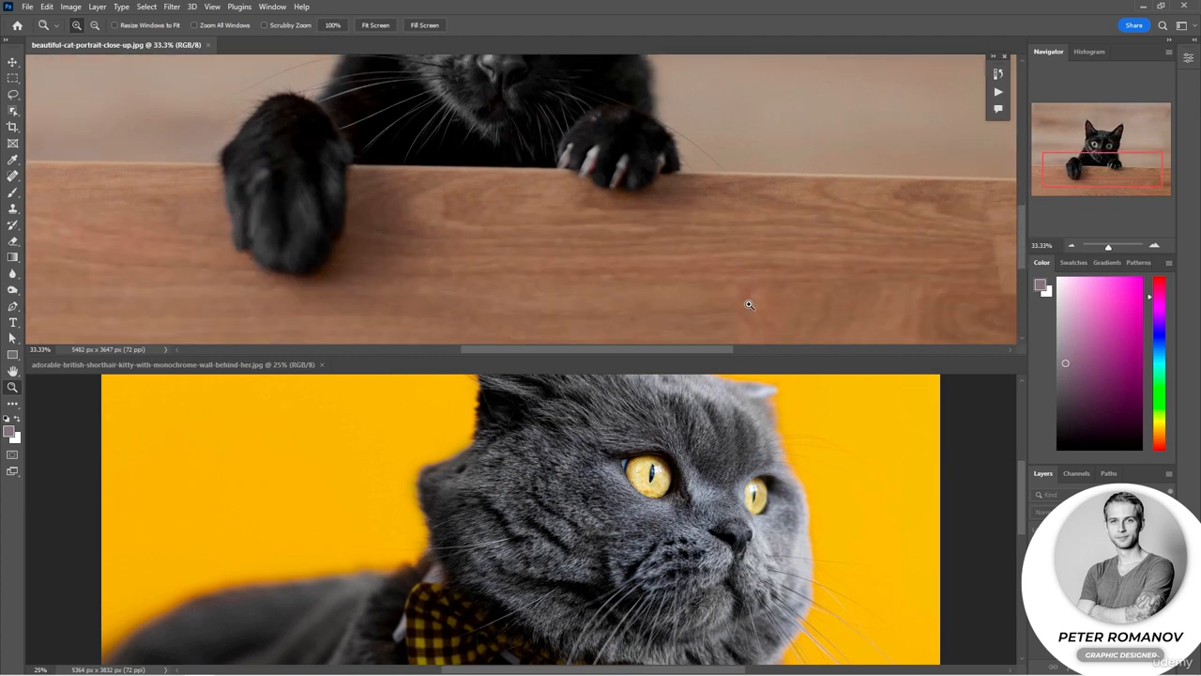
{"action": "scroll", "coordinate": [749, 304], "scroll_direction": "up", "scroll_amount": 2}
Consolidate both cat images back into tabs and bring the black cat's whole head into view.
{"action": "left_click", "coordinate": [301, 7]}
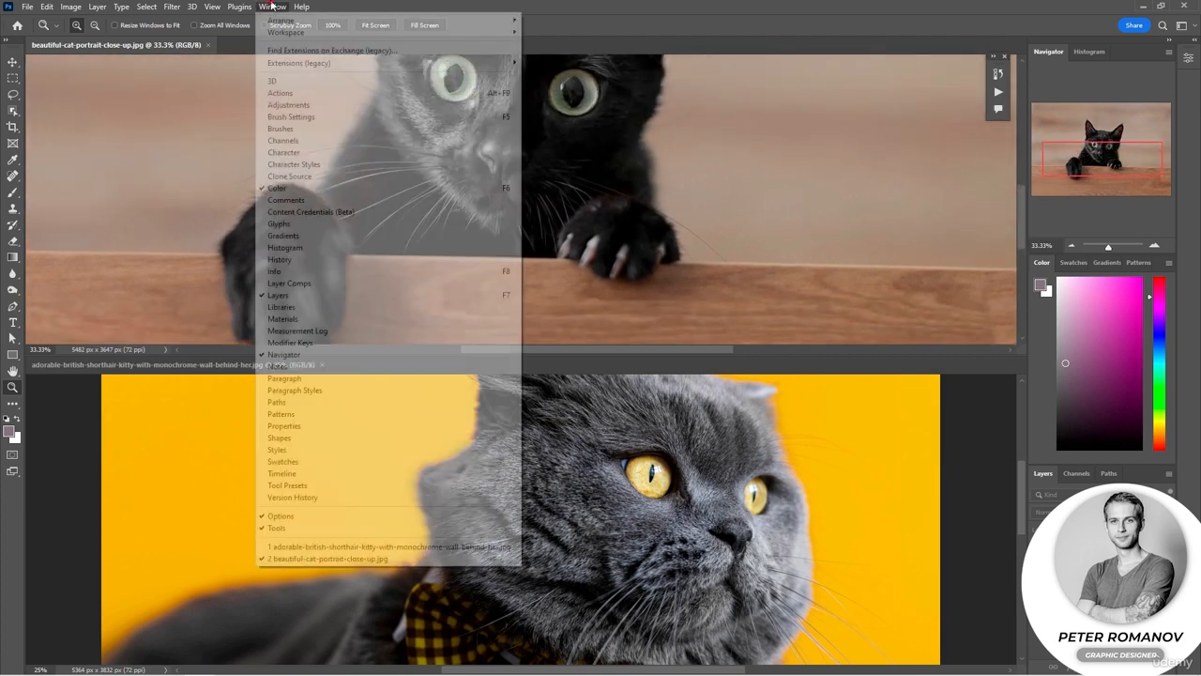
{"action": "mouse_move", "coordinate": [272, 7]}
{"action": "mouse_move", "coordinate": [474, 20]}
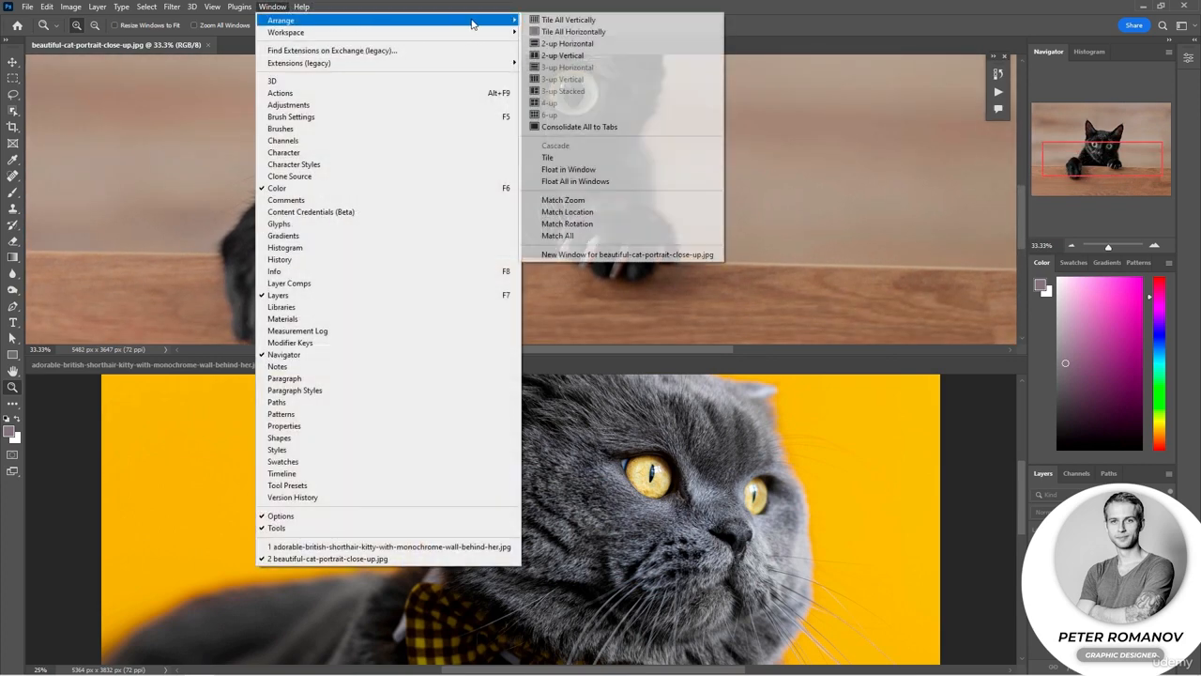
{"action": "left_click", "coordinate": [576, 127]}
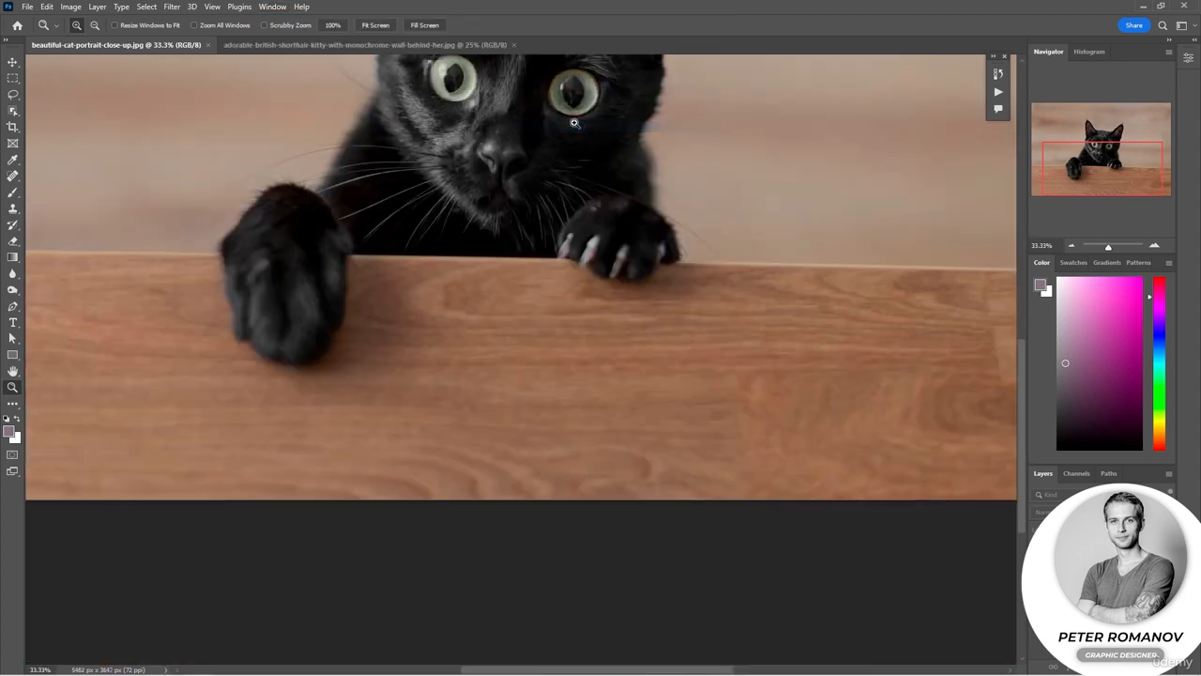
{"action": "scroll", "coordinate": [558, 197], "scroll_direction": "up", "scroll_amount": 5}
{"action": "scroll", "coordinate": [556, 204], "scroll_direction": "up", "scroll_amount": 4}
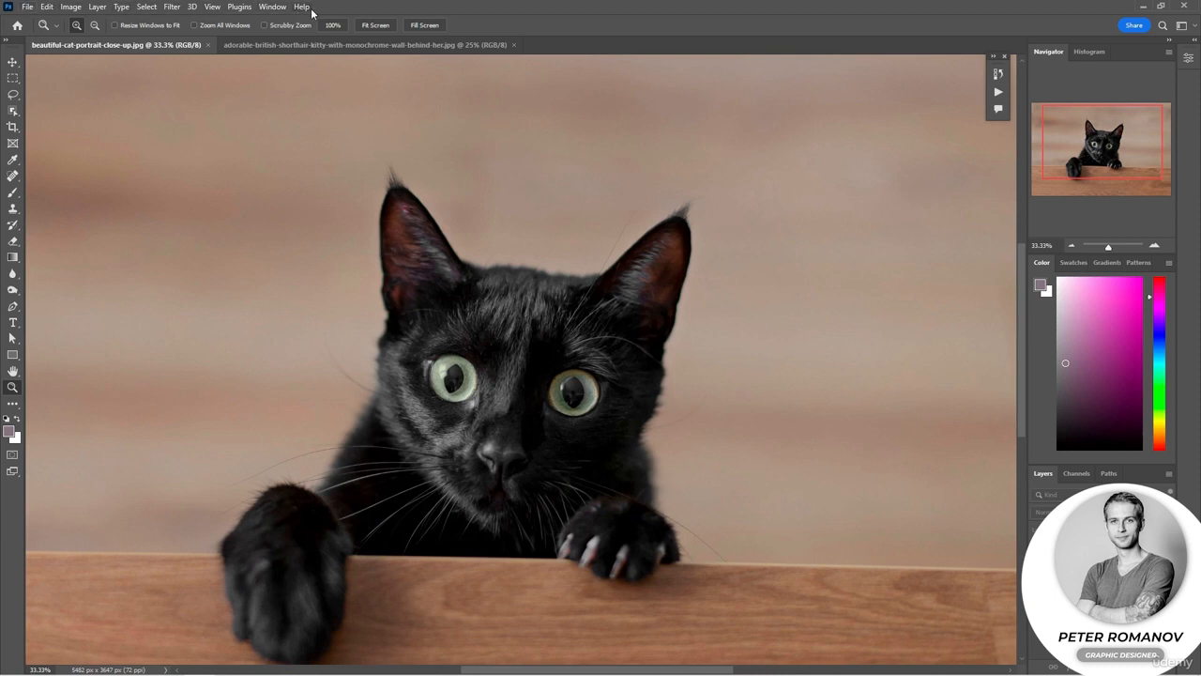
{"action": "left_click", "coordinate": [30, 7]}
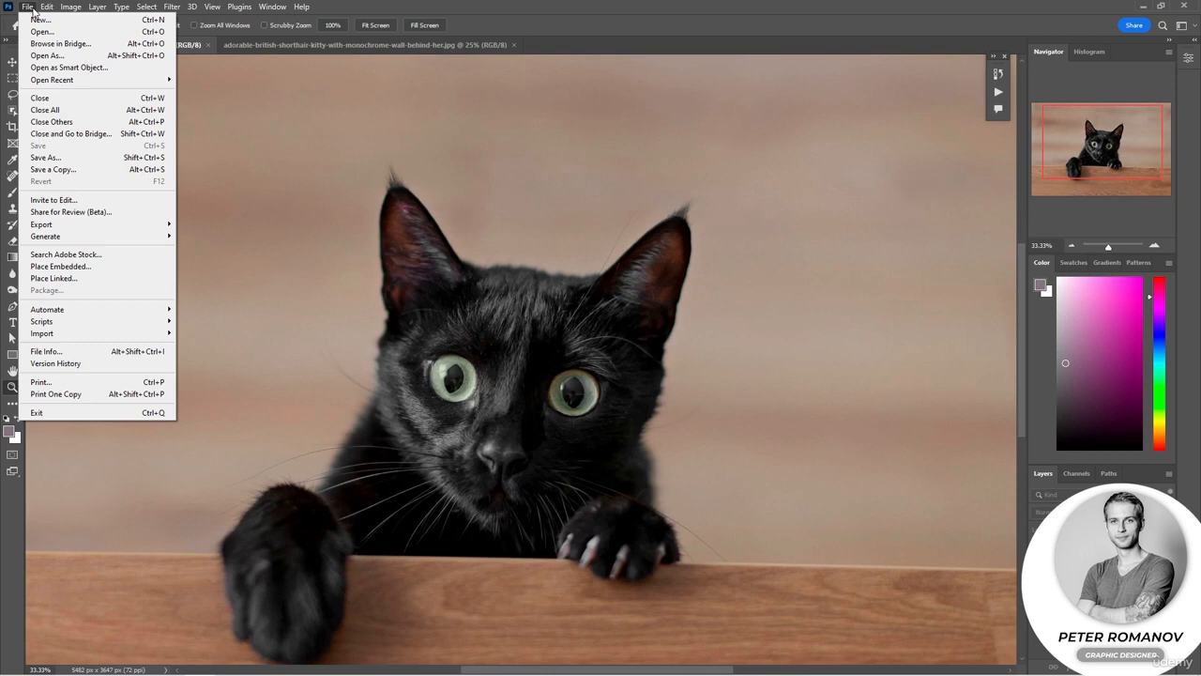
{"action": "mouse_move", "coordinate": [210, 9]}
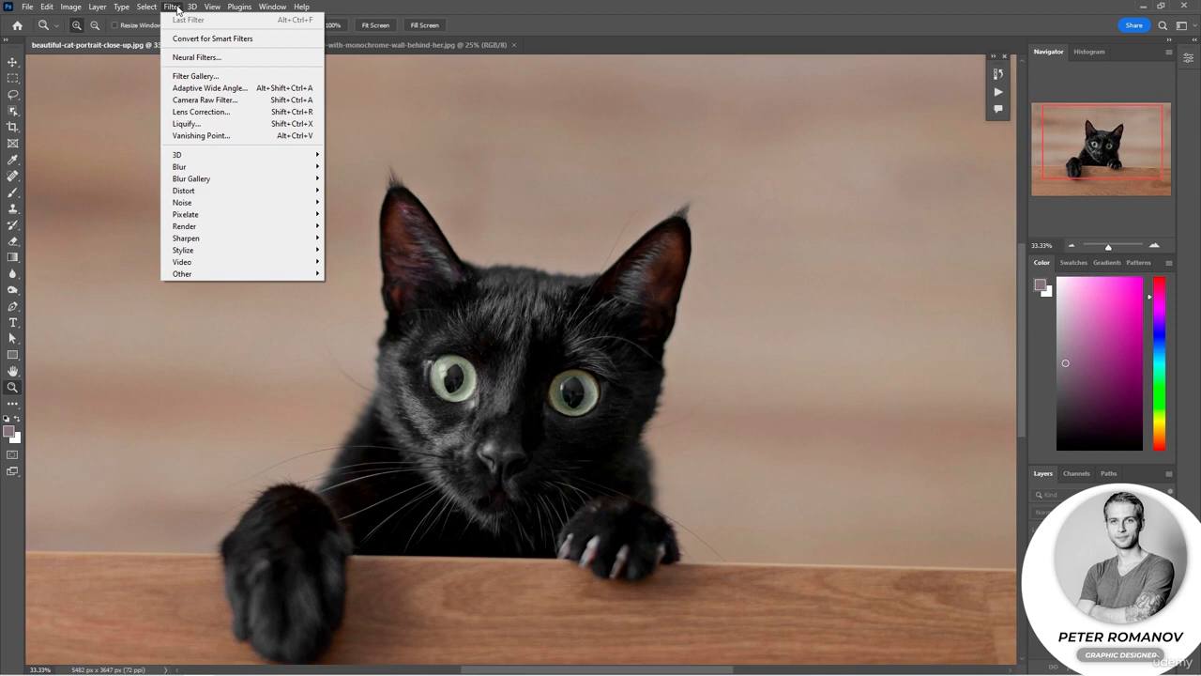
{"action": "mouse_move", "coordinate": [54, 10]}
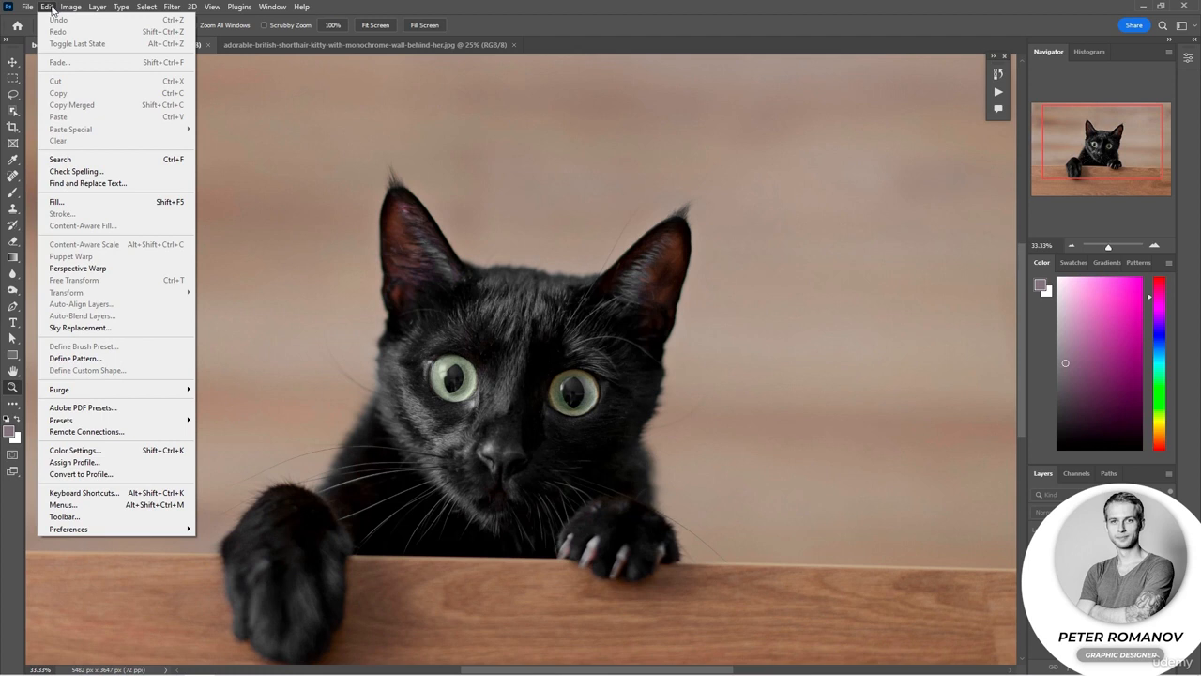
{"action": "left_click", "coordinate": [199, 342]}
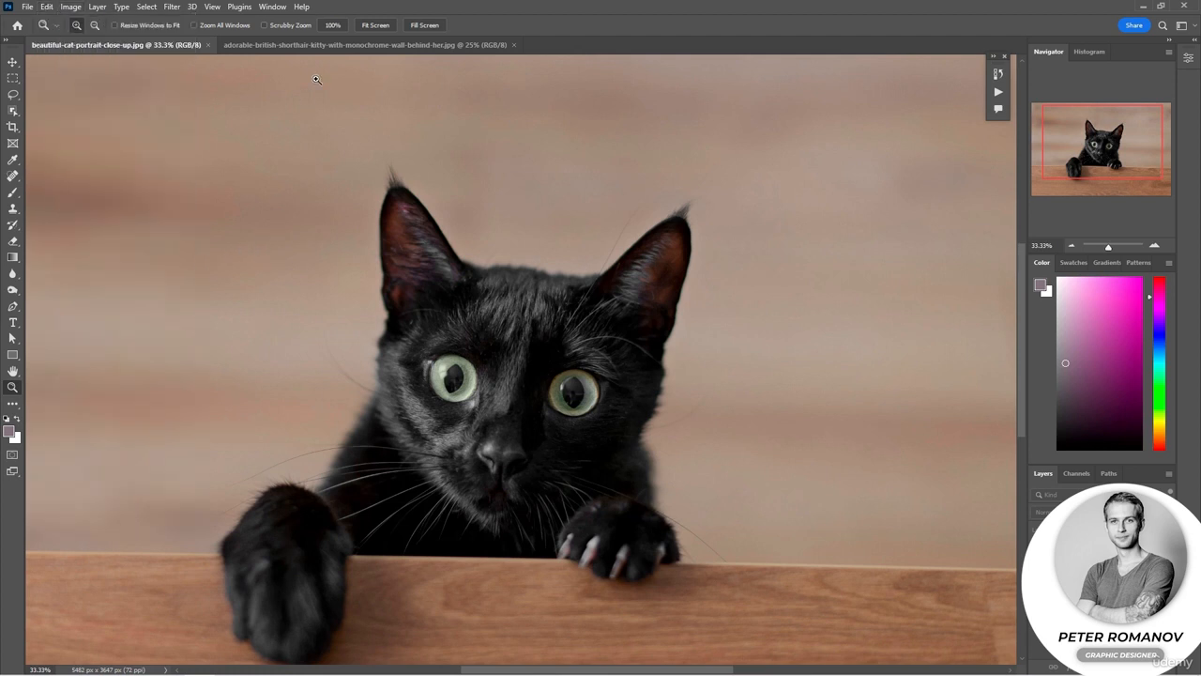
{"action": "left_click", "coordinate": [28, 8]}
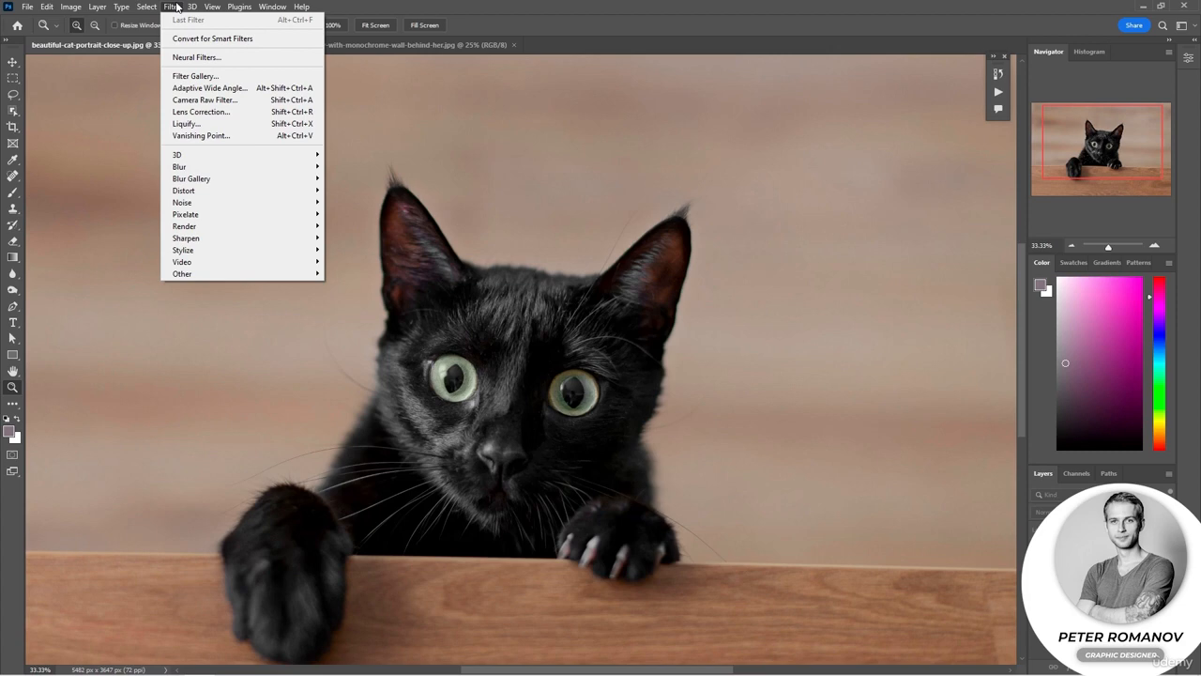
{"action": "mouse_move", "coordinate": [113, 8]}
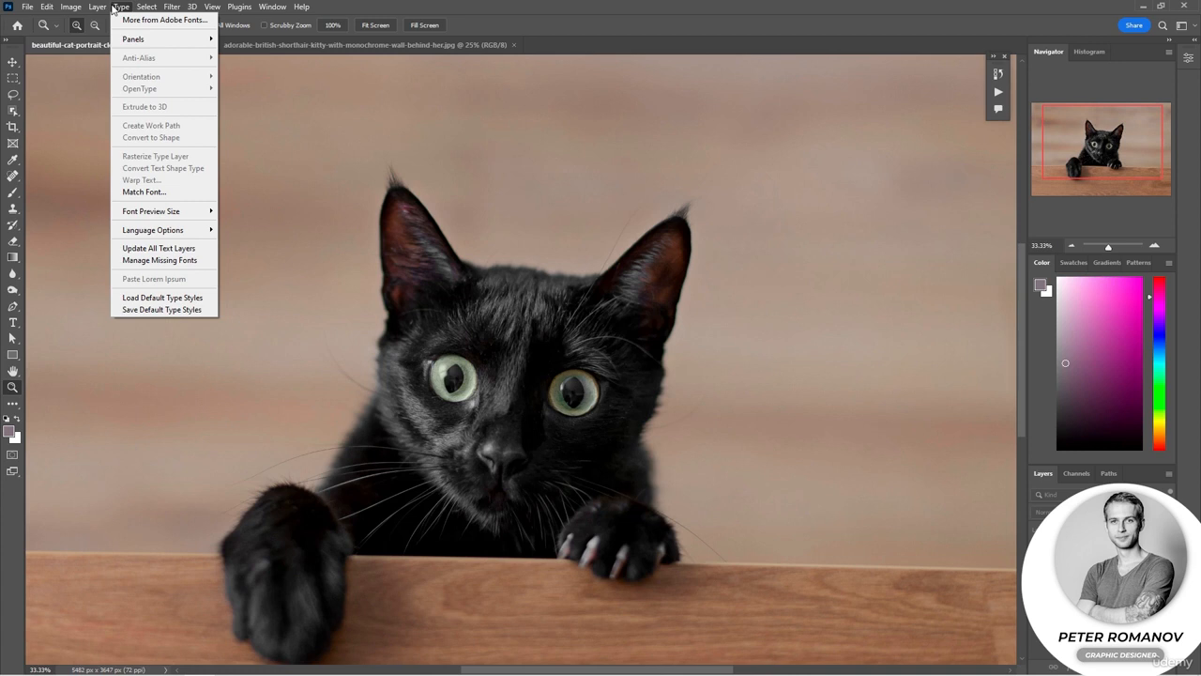
{"action": "left_click", "coordinate": [254, 166]}
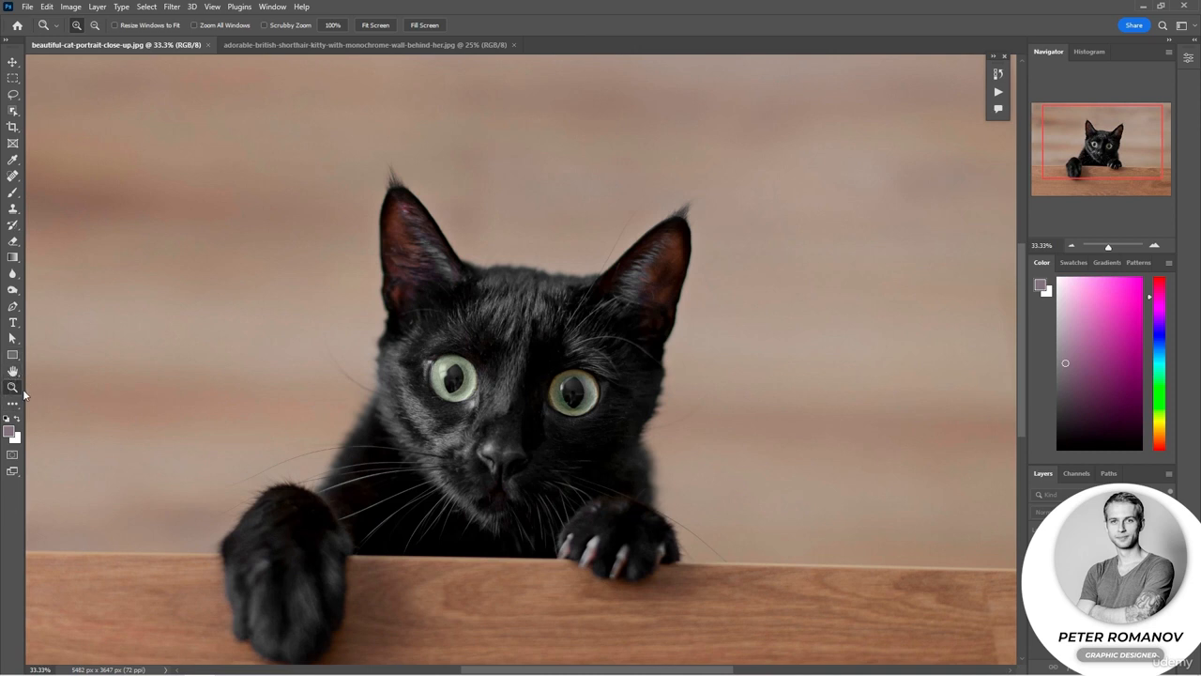
Zoom the black cat image in to 100% and use the Hand tool to centre its face.
{"action": "left_click", "coordinate": [401, 412]}
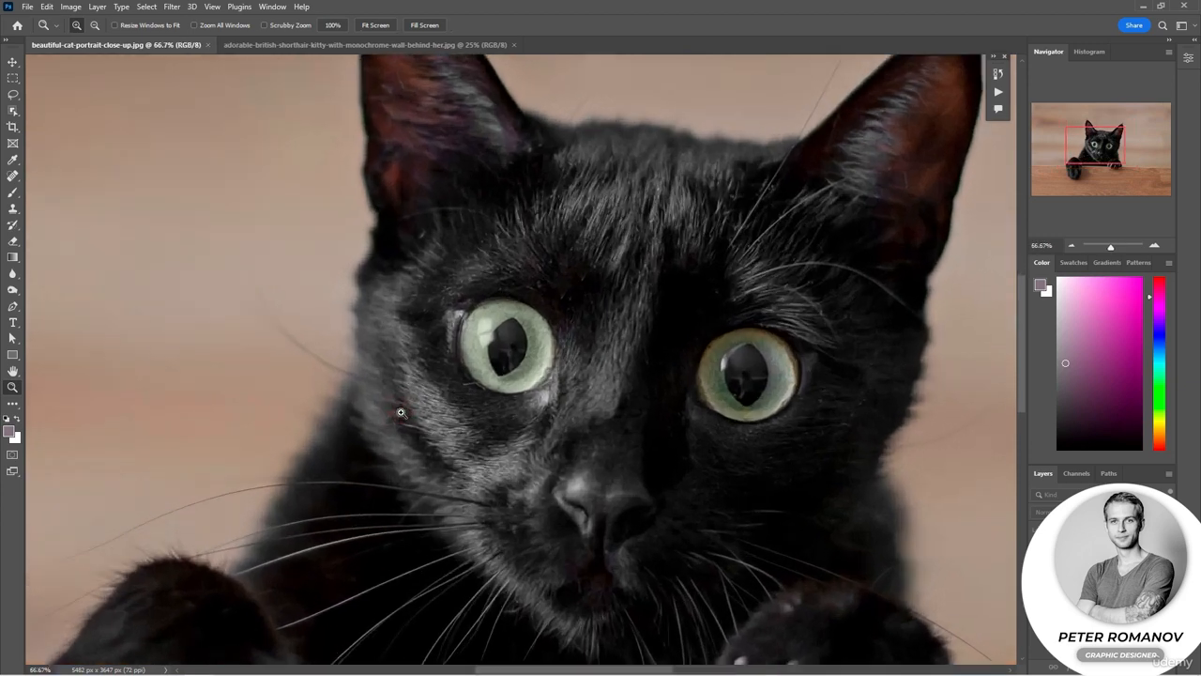
{"action": "left_click", "coordinate": [404, 430]}
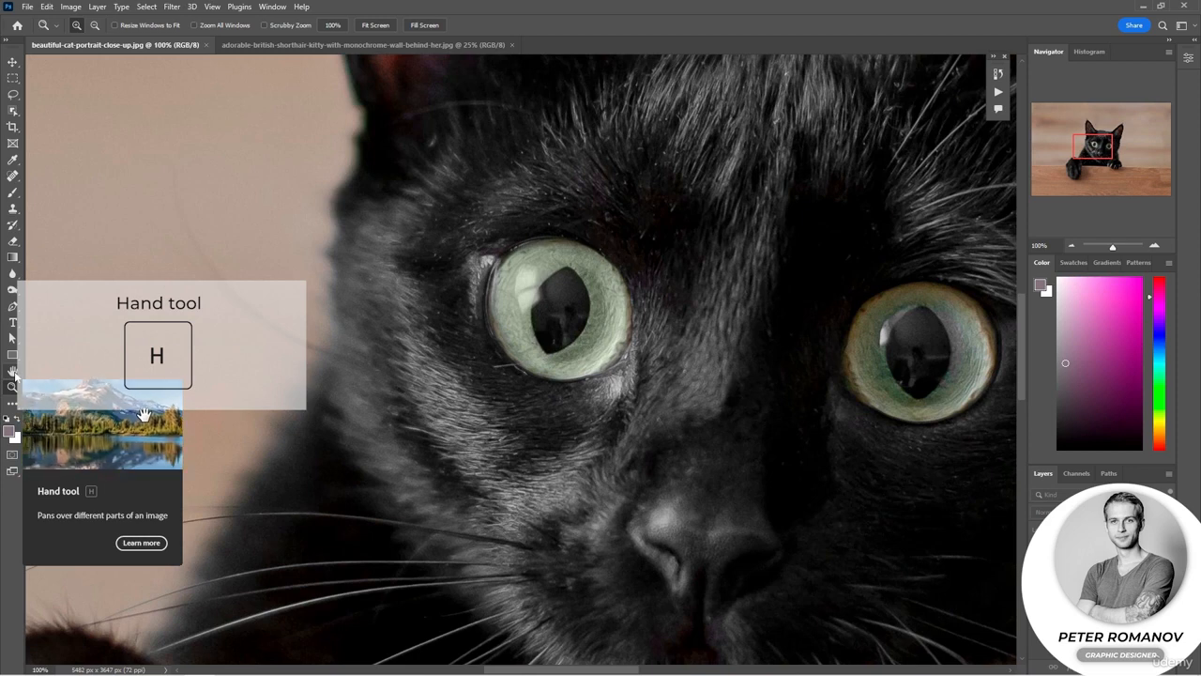
{"action": "left_click", "coordinate": [13, 372]}
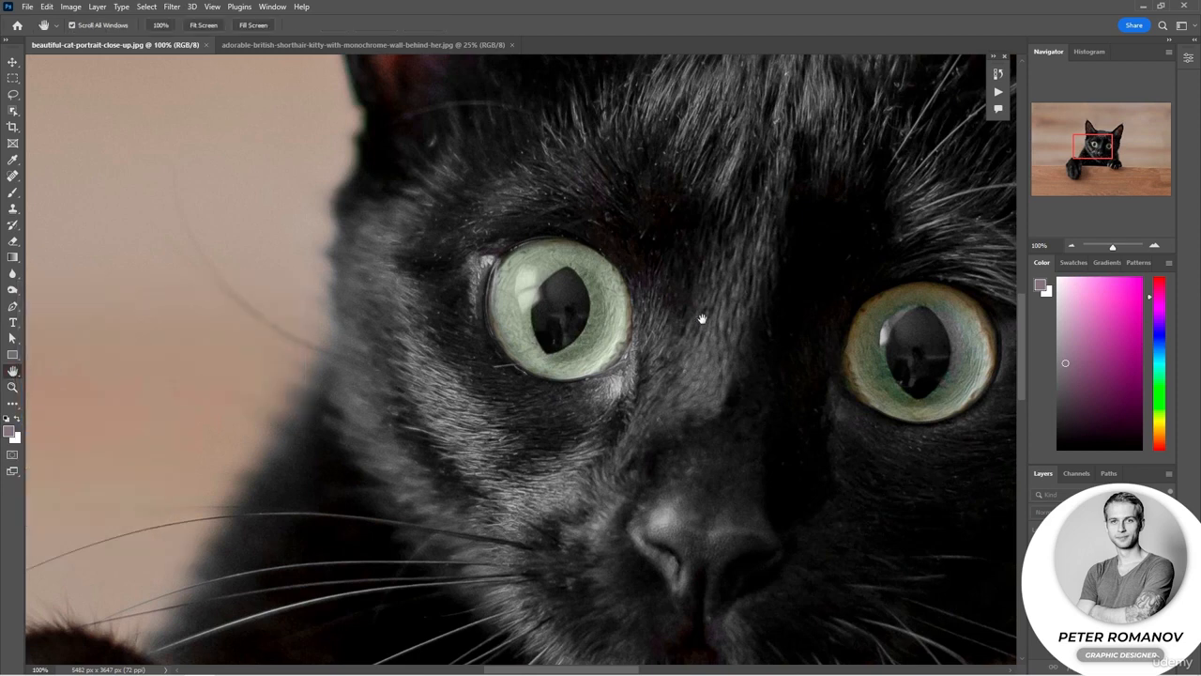
{"action": "left_click_drag", "start_coordinate": [702, 319], "coordinate": [516, 129]}
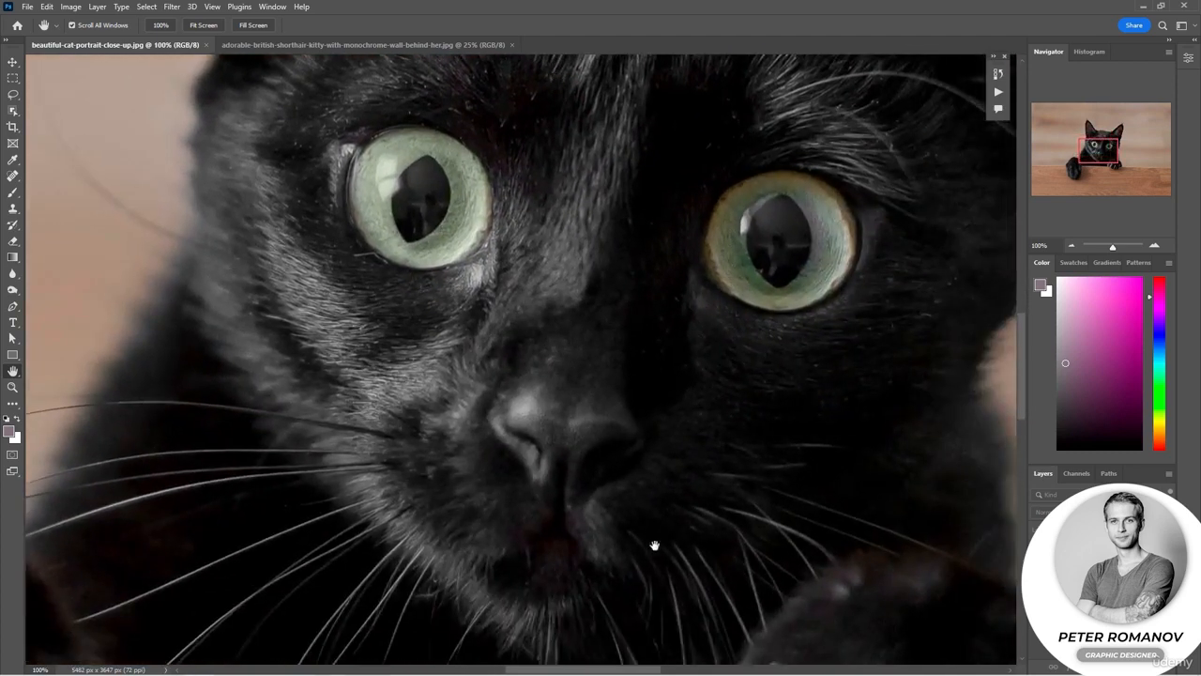
{"action": "left_click_drag", "start_coordinate": [654, 545], "coordinate": [583, 523]}
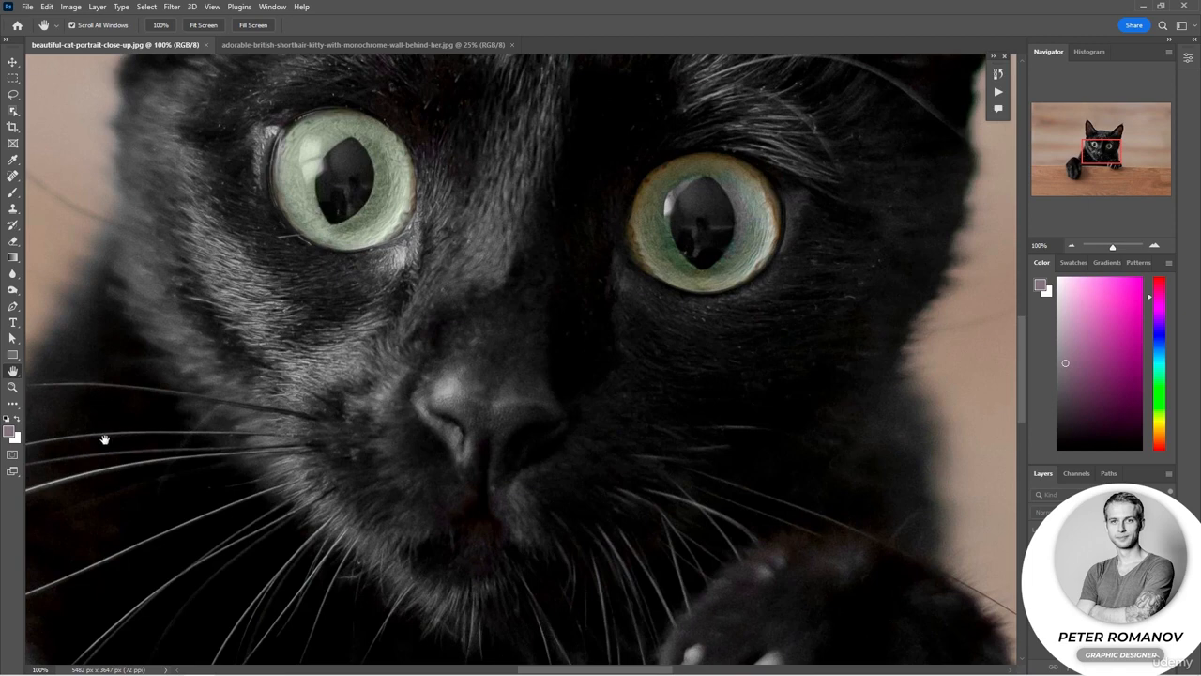
Detach the toolbar, float it beside the collapsed panel strip, and switch it to two columns and back to one.
{"action": "left_click", "coordinate": [13, 289]}
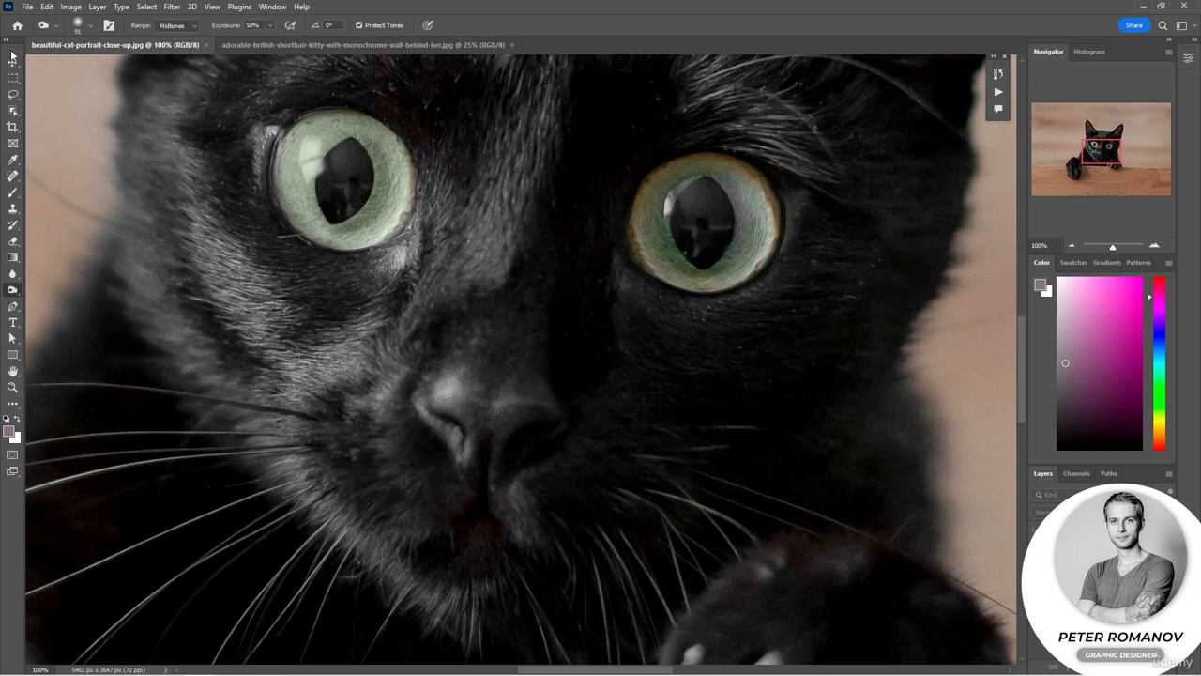
{"action": "left_click_drag", "start_coordinate": [11, 56], "coordinate": [960, 69]}
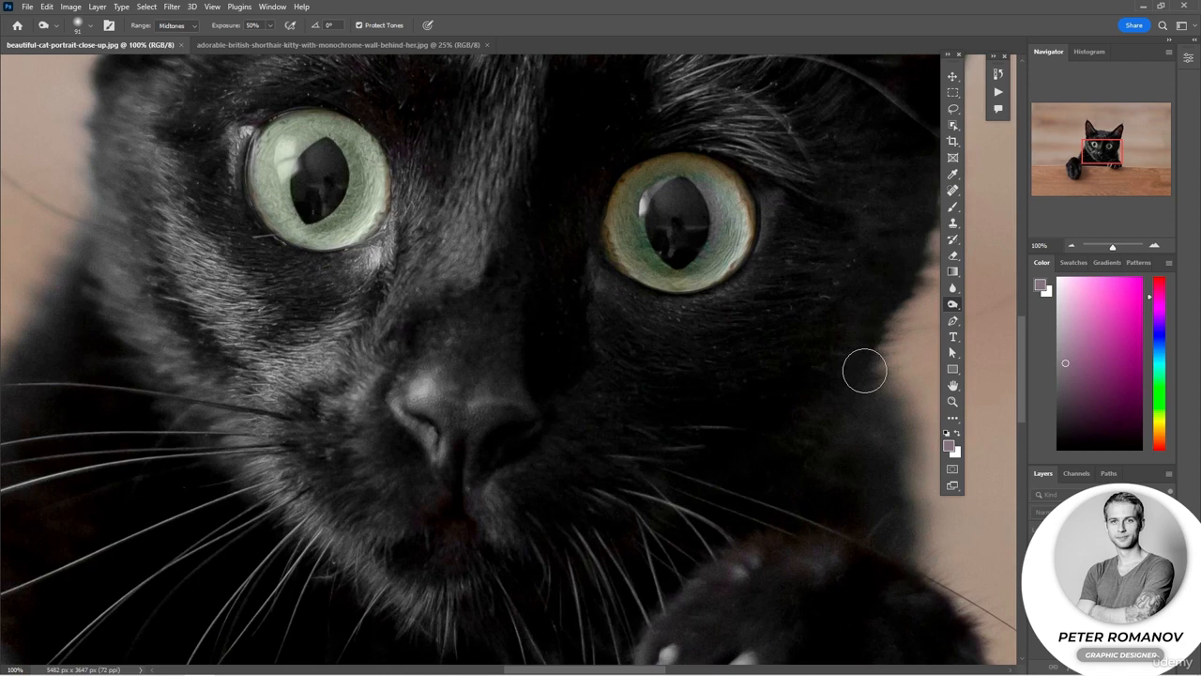
{"action": "left_click", "coordinate": [947, 55]}
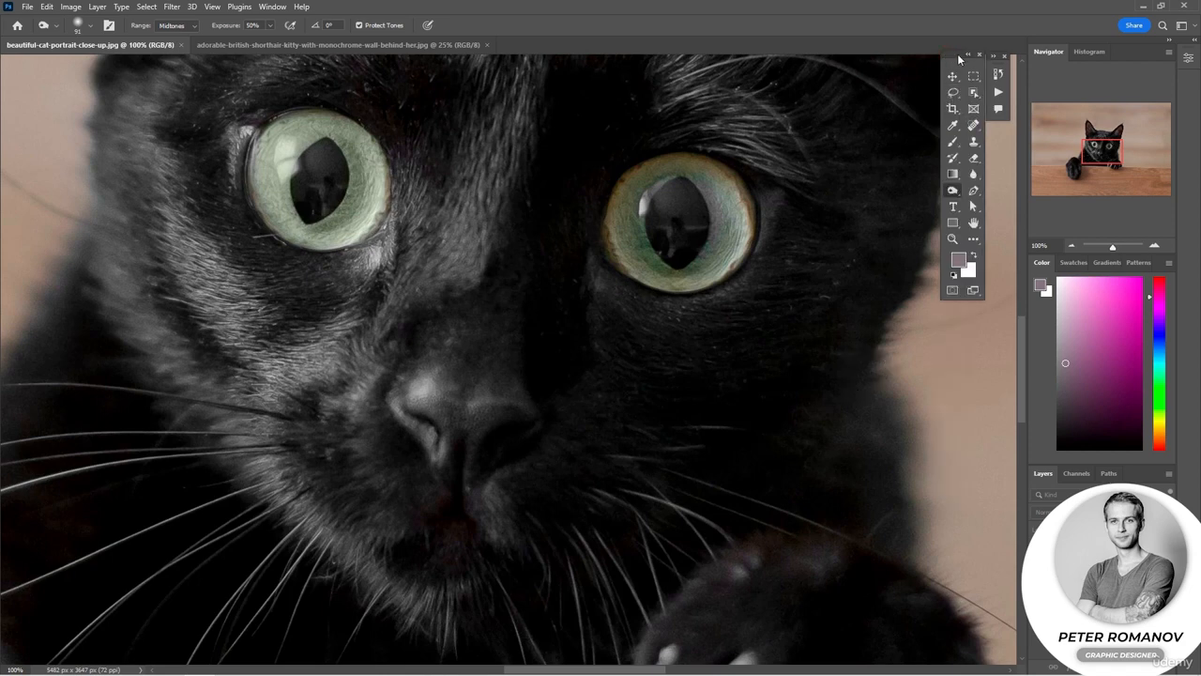
{"action": "left_click", "coordinate": [968, 54]}
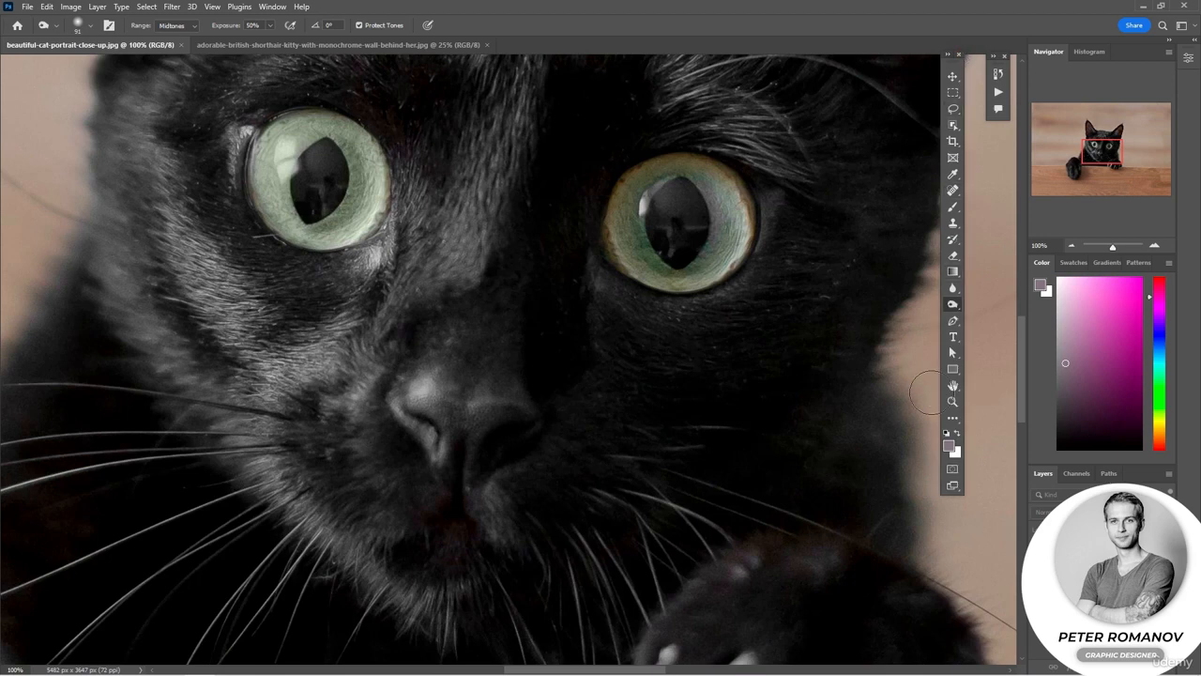
Toggle the floating toolbar's two-column layout once more and dock the toolbar back at its original edge.
{"action": "left_click", "coordinate": [948, 56]}
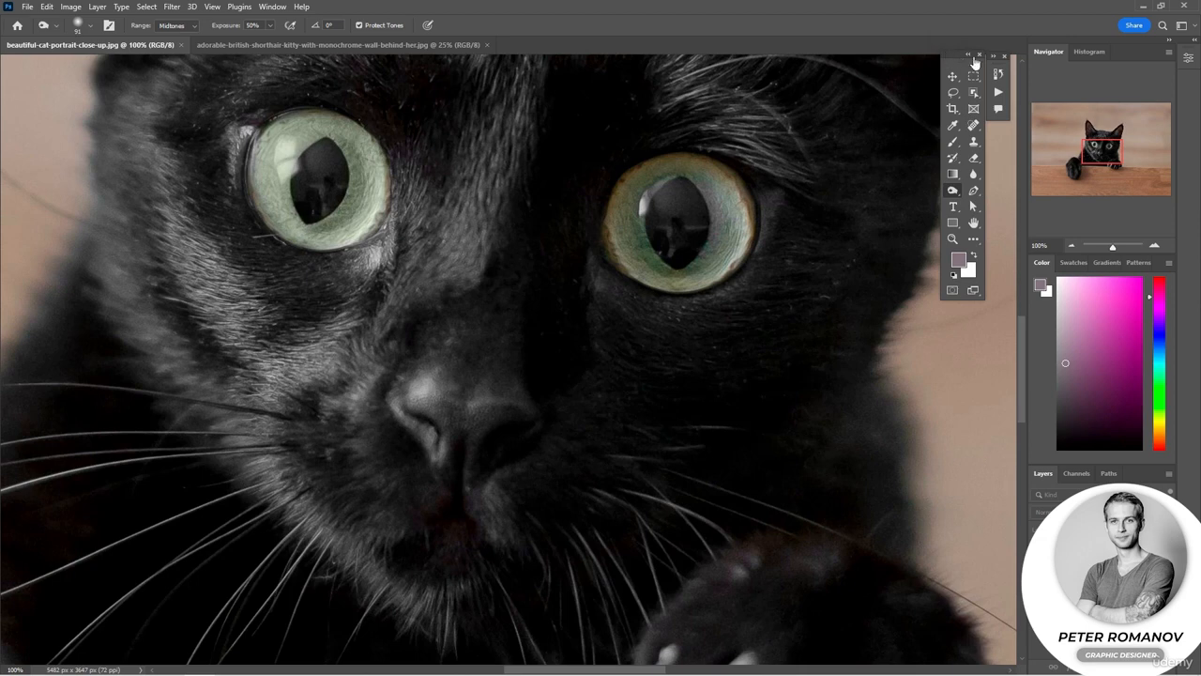
{"action": "left_click", "coordinate": [968, 54]}
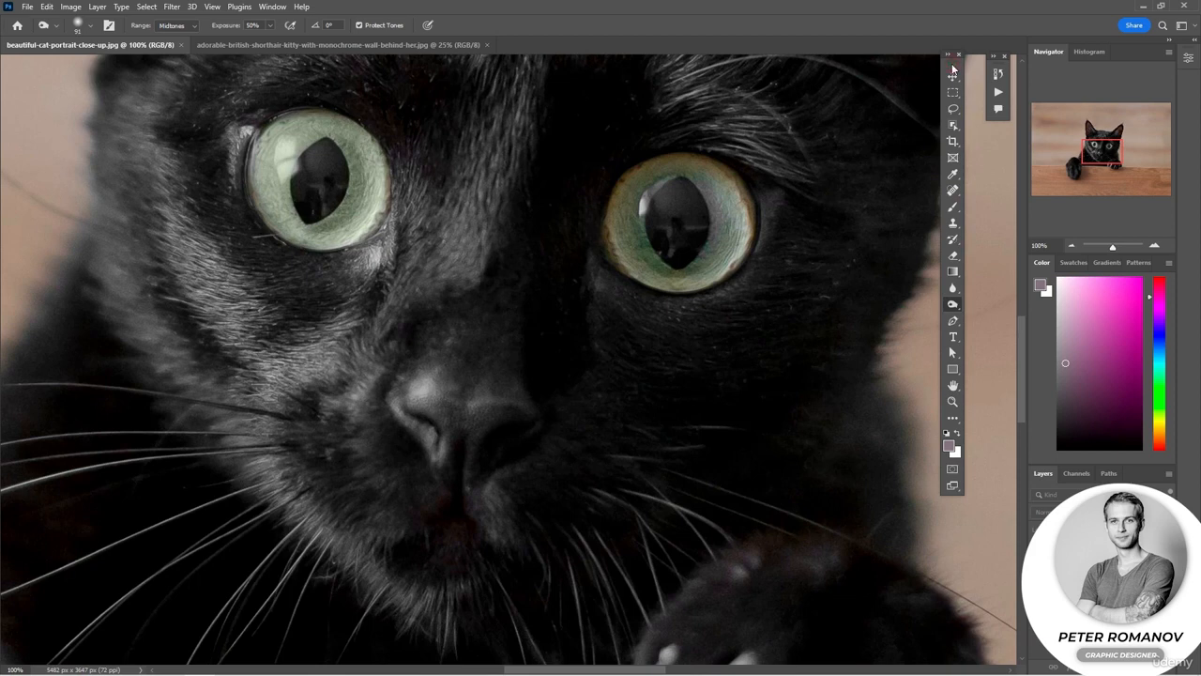
{"action": "mouse_move", "coordinate": [953, 68]}
{"action": "left_mouse_down"}
{"action": "mouse_move", "coordinate": [607, 133]}
{"action": "mouse_move", "coordinate": [3, 61]}
{"action": "left_mouse_up"}
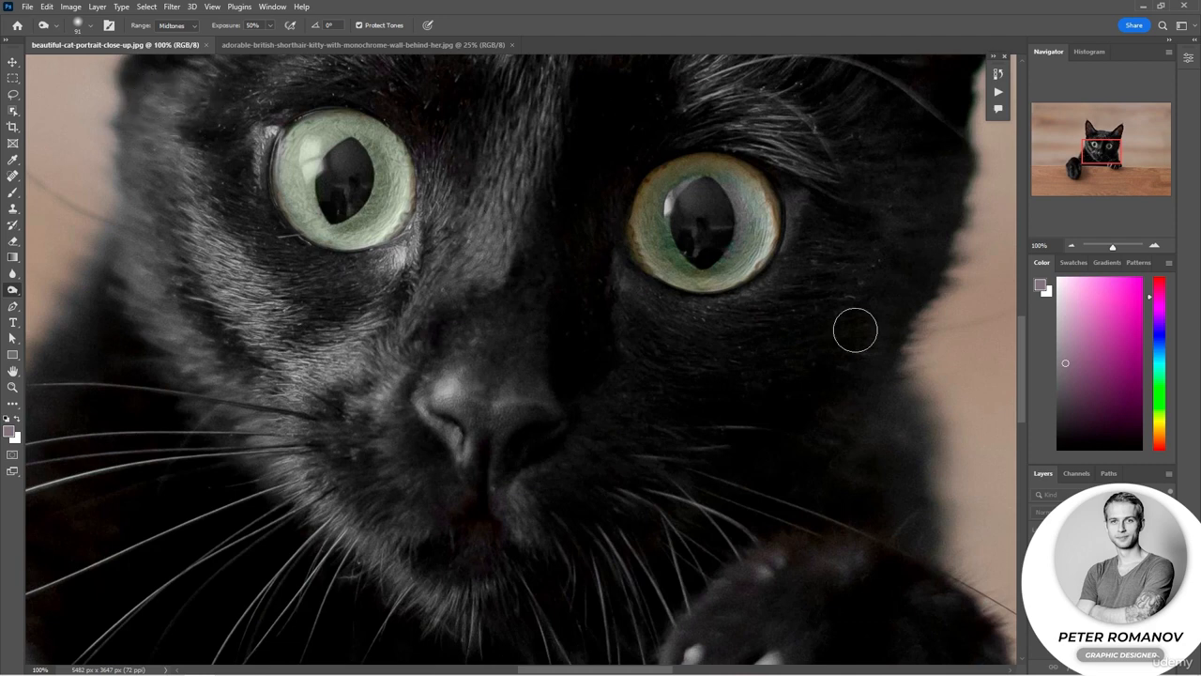
Hide the Navigator panel and display it again.
{"action": "left_click", "coordinate": [272, 6]}
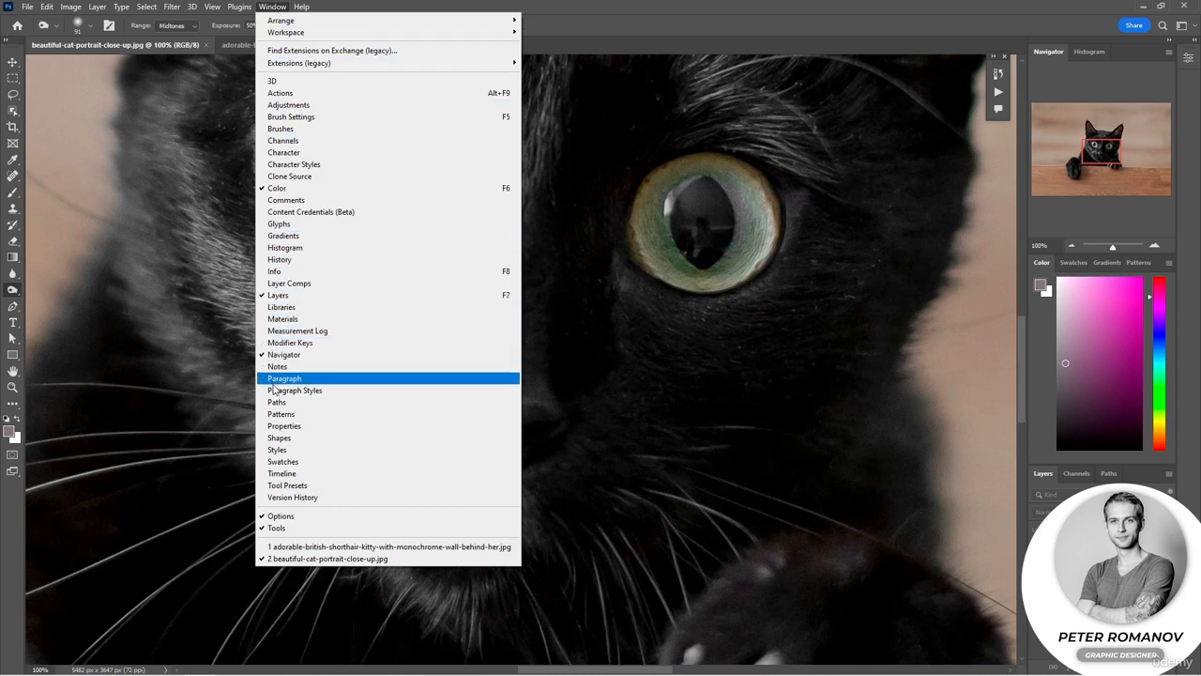
{"action": "left_click", "coordinate": [282, 355]}
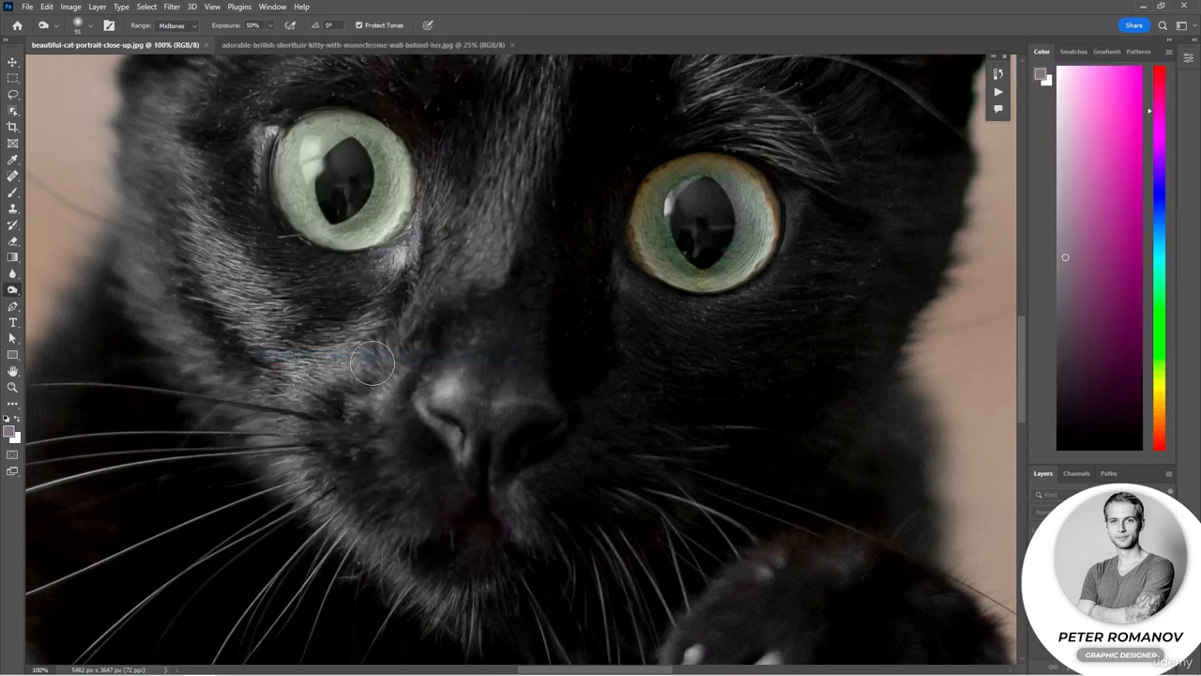
{"action": "left_click", "coordinate": [272, 6]}
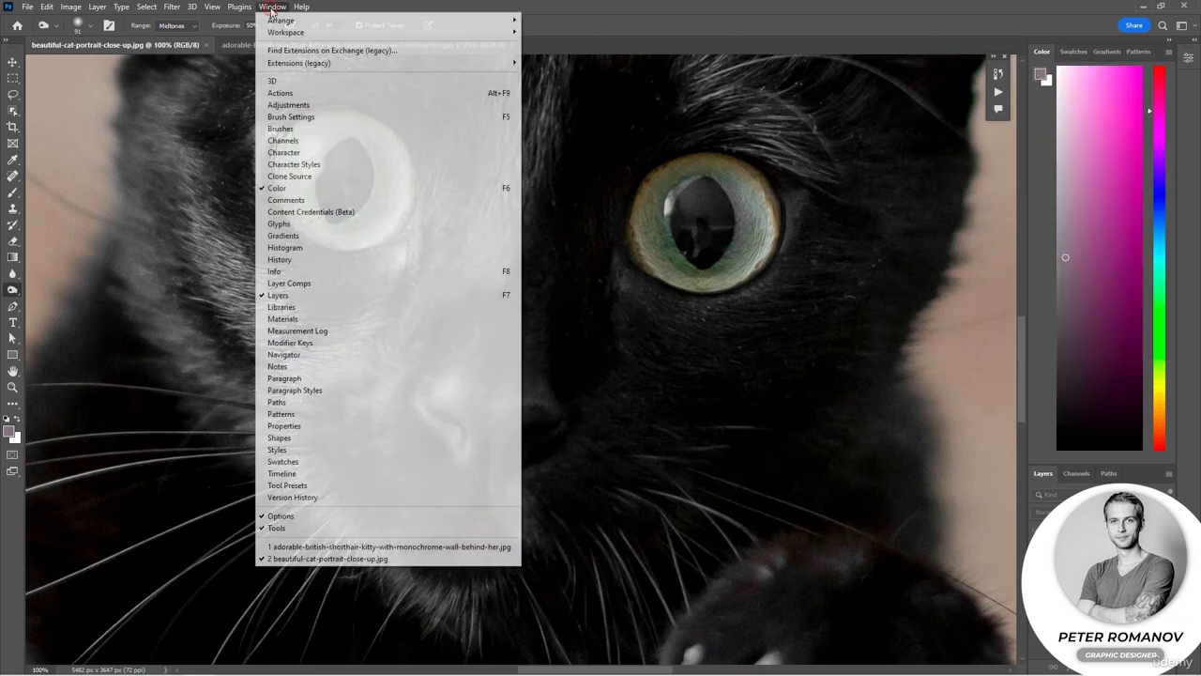
{"action": "left_click", "coordinate": [275, 358]}
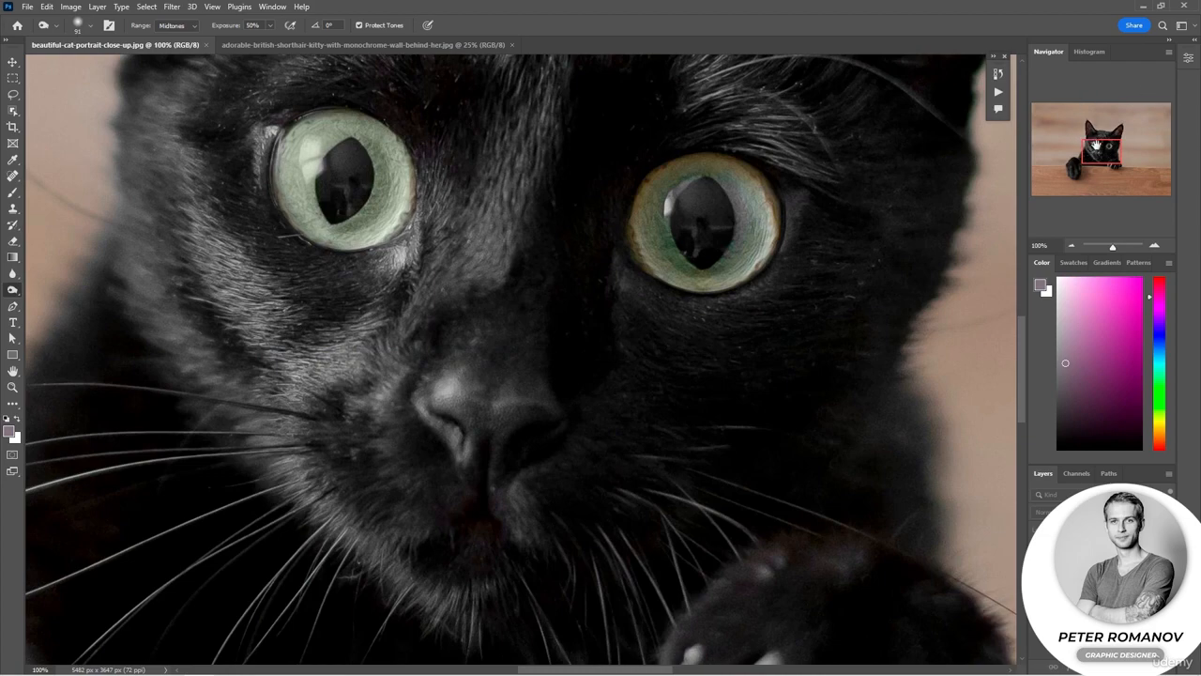
Use the Navigator to zoom the black cat image to 50% and shift the view to its face and paws.
{"action": "left_click_drag", "start_coordinate": [1095, 145], "coordinate": [1090, 145]}
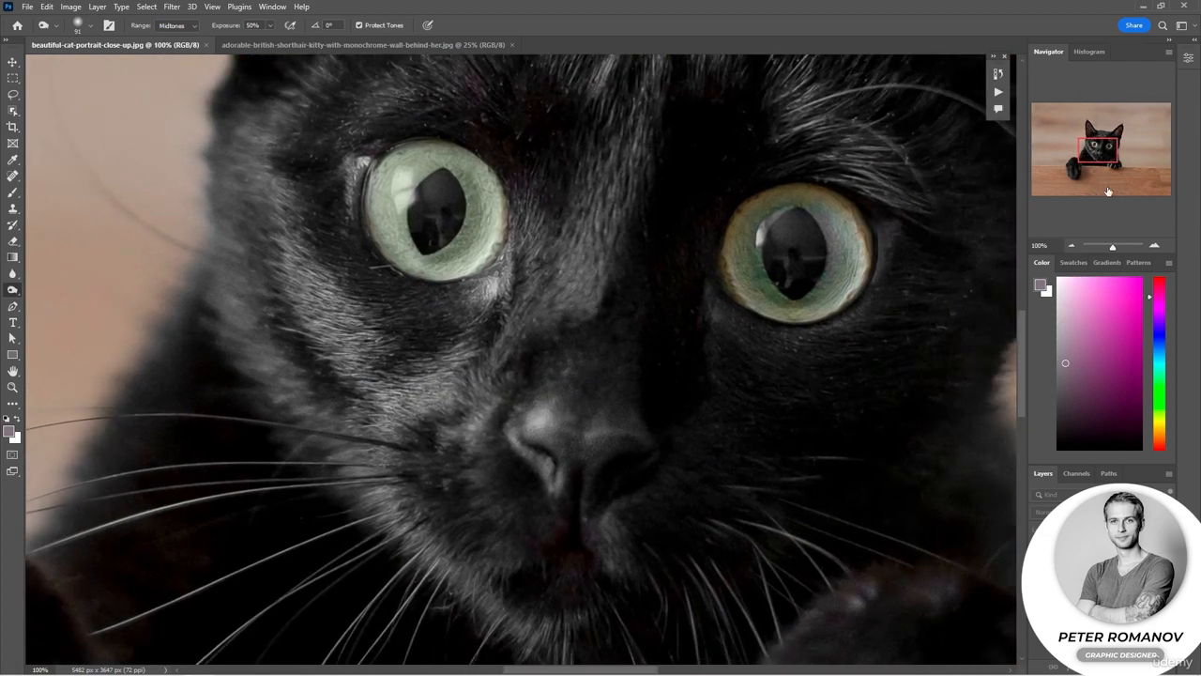
{"action": "left_click_drag", "start_coordinate": [1117, 249], "coordinate": [1109, 246]}
{"action": "left_click", "coordinate": [1155, 246]}
{"action": "left_click", "coordinate": [1154, 245]}
{"action": "left_click", "coordinate": [1154, 246]}
{"action": "left_click", "coordinate": [1071, 246]}
{"action": "left_click", "coordinate": [1071, 246]}
{"action": "mouse_move", "coordinate": [1097, 170]}
{"action": "left_mouse_down"}
{"action": "mouse_move", "coordinate": [1114, 187]}
{"action": "mouse_move", "coordinate": [1097, 150]}
{"action": "mouse_move", "coordinate": [1068, 147]}
{"action": "mouse_move", "coordinate": [1068, 190]}
{"action": "mouse_move", "coordinate": [1126, 190]}
{"action": "mouse_move", "coordinate": [1145, 154]}
{"action": "mouse_move", "coordinate": [1124, 149]}
{"action": "mouse_move", "coordinate": [1063, 188]}
{"action": "mouse_move", "coordinate": [1061, 174]}
{"action": "mouse_move", "coordinate": [1098, 177]}
{"action": "mouse_move", "coordinate": [1096, 165]}
{"action": "mouse_move", "coordinate": [1103, 183]}
{"action": "left_mouse_up"}
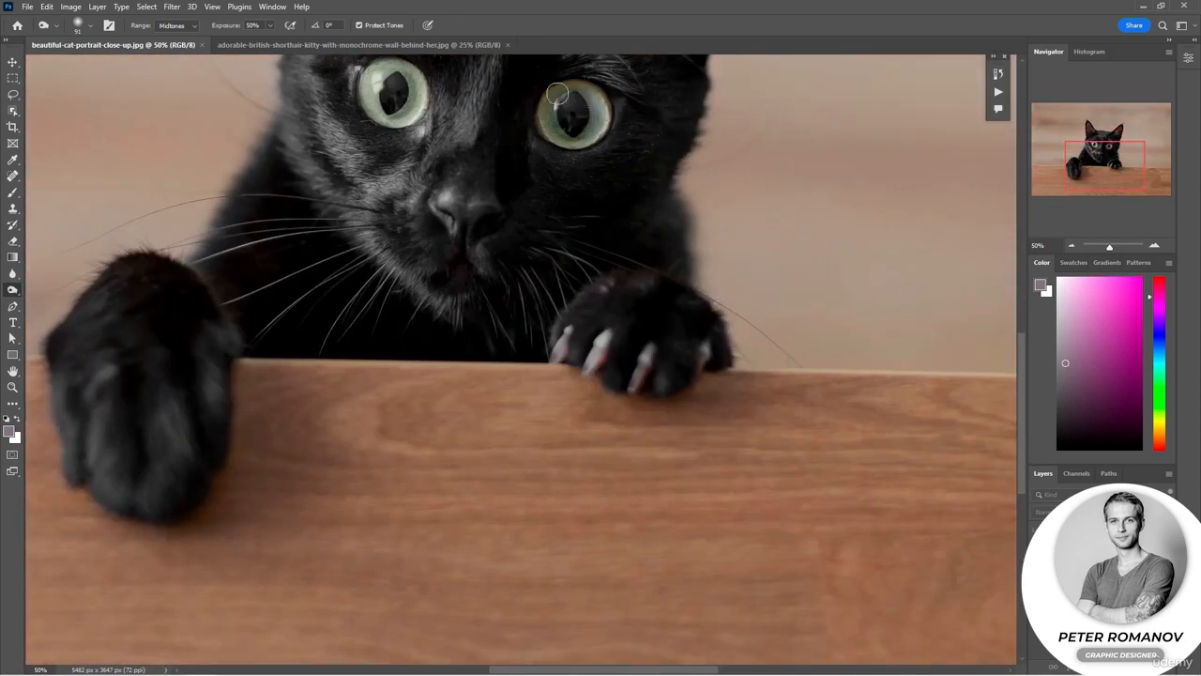
Show the Brushes panel and browse the Default Brushes inside the Legacy Brushes group.
{"action": "left_click", "coordinate": [272, 7]}
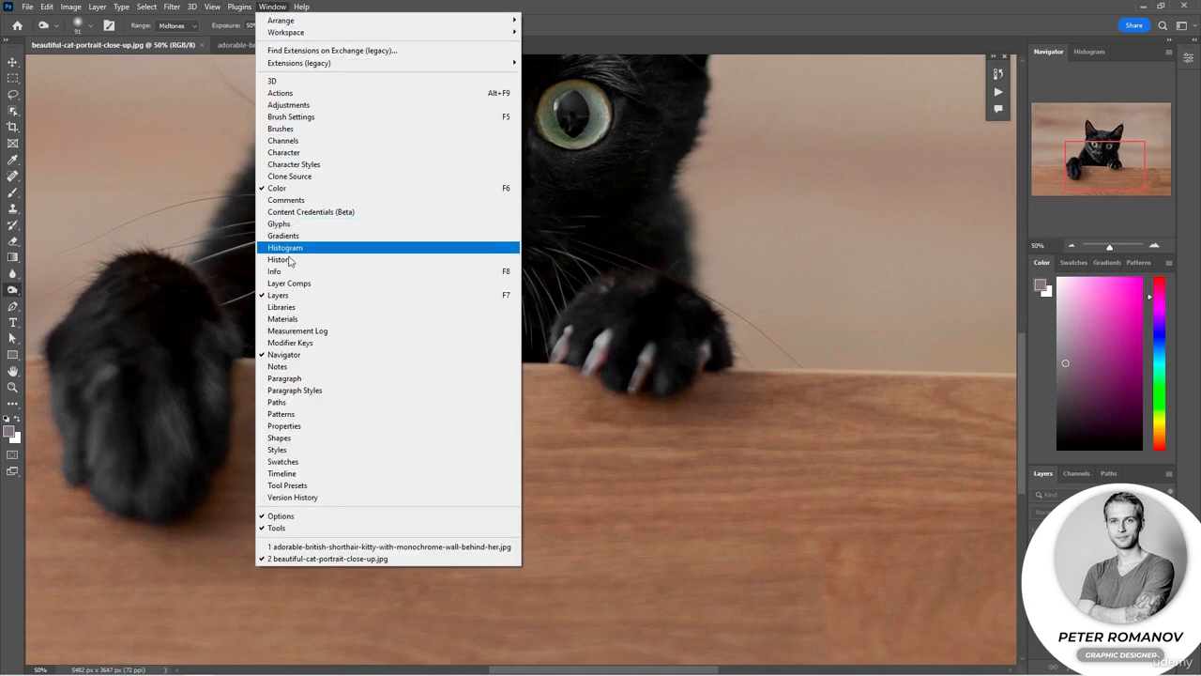
{"action": "left_click", "coordinate": [287, 128]}
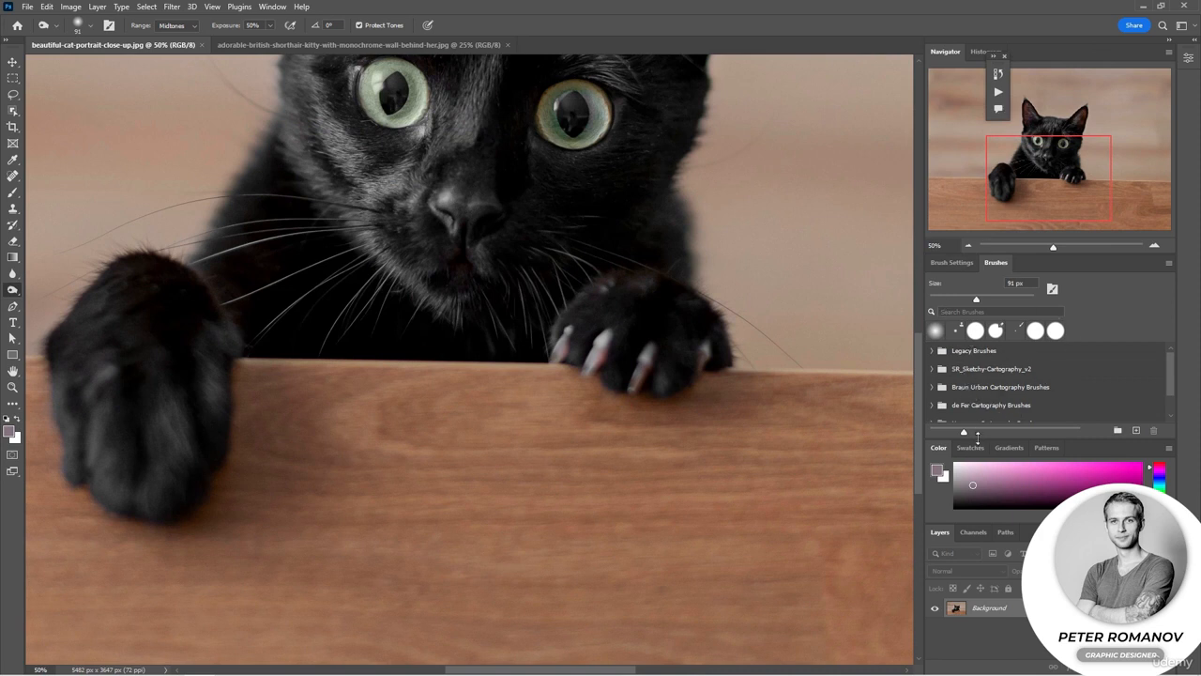
{"action": "left_click", "coordinate": [934, 350]}
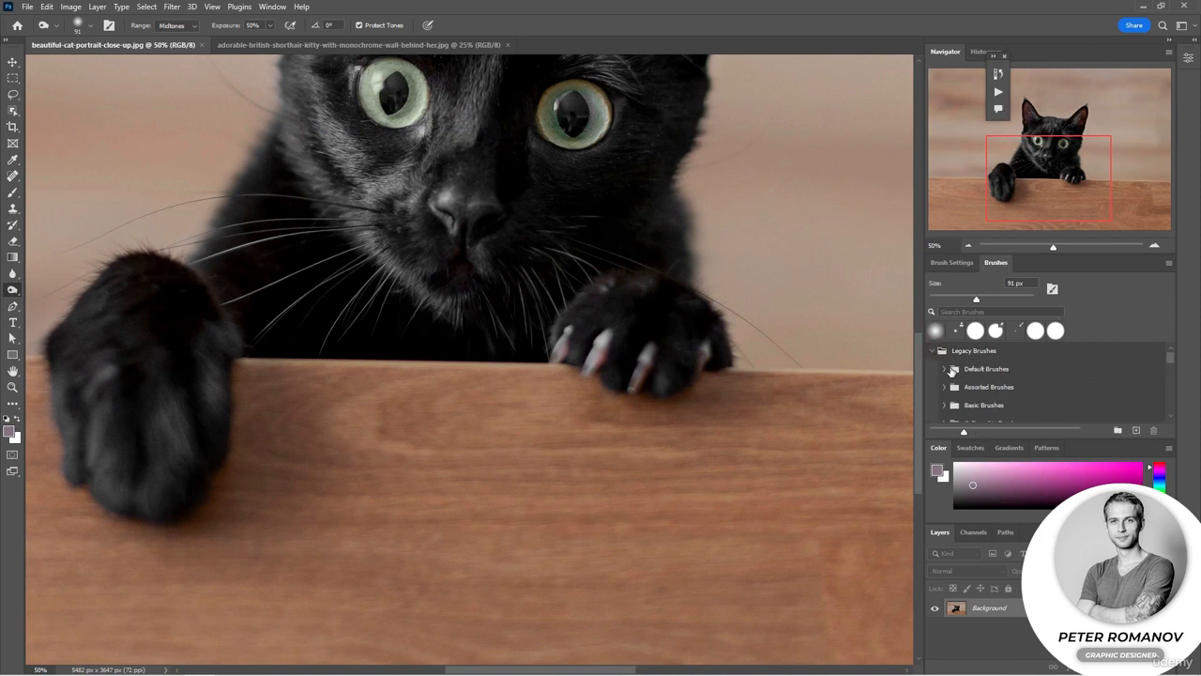
{"action": "left_click", "coordinate": [945, 369]}
{"action": "scroll", "coordinate": [1014, 397], "scroll_direction": "down", "scroll_amount": 3}
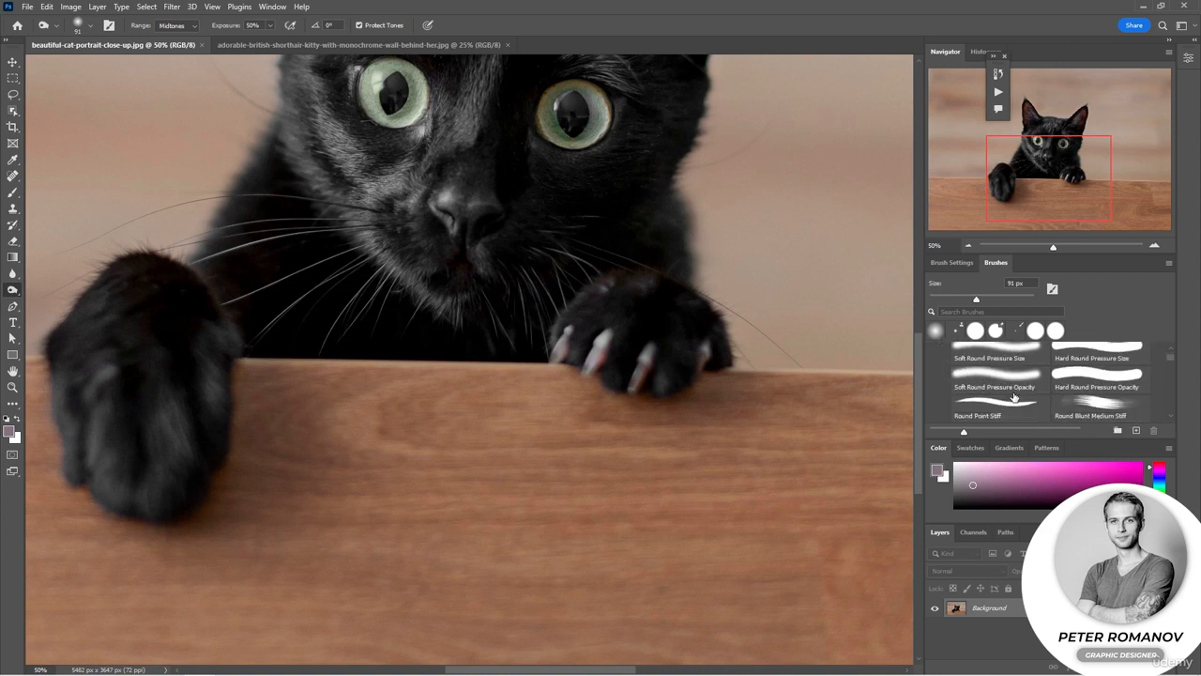
{"action": "scroll", "coordinate": [1009, 369], "scroll_direction": "down", "scroll_amount": 2}
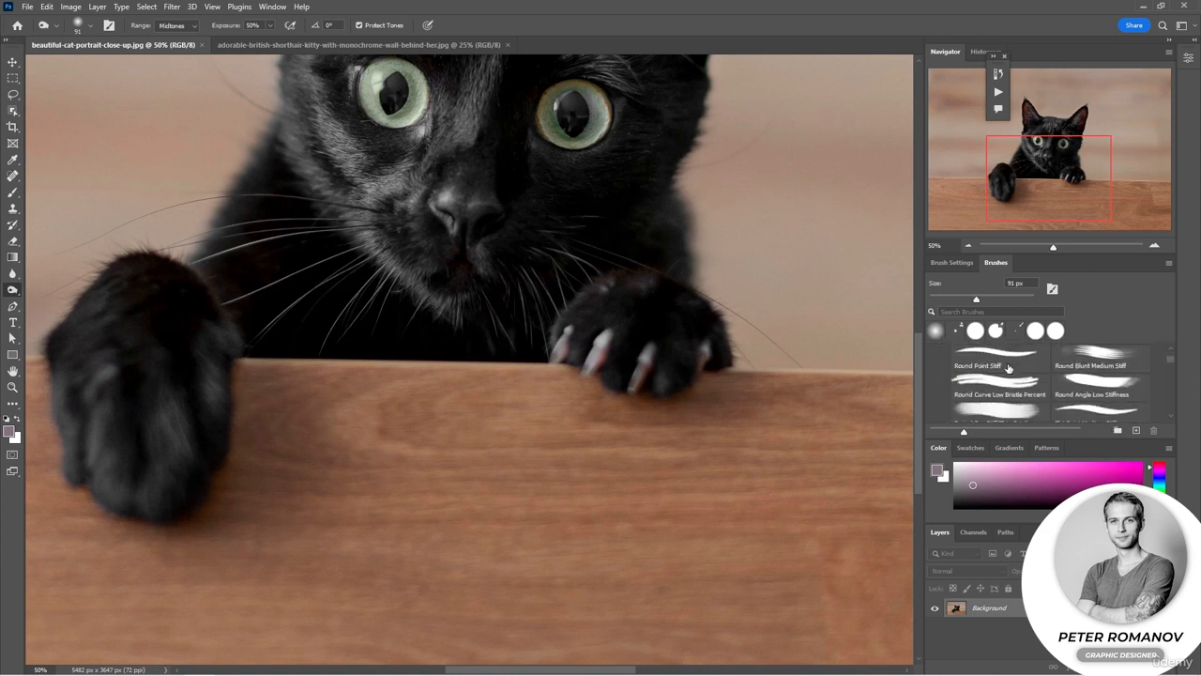
{"action": "scroll", "coordinate": [1009, 368], "scroll_direction": "up", "scroll_amount": 2}
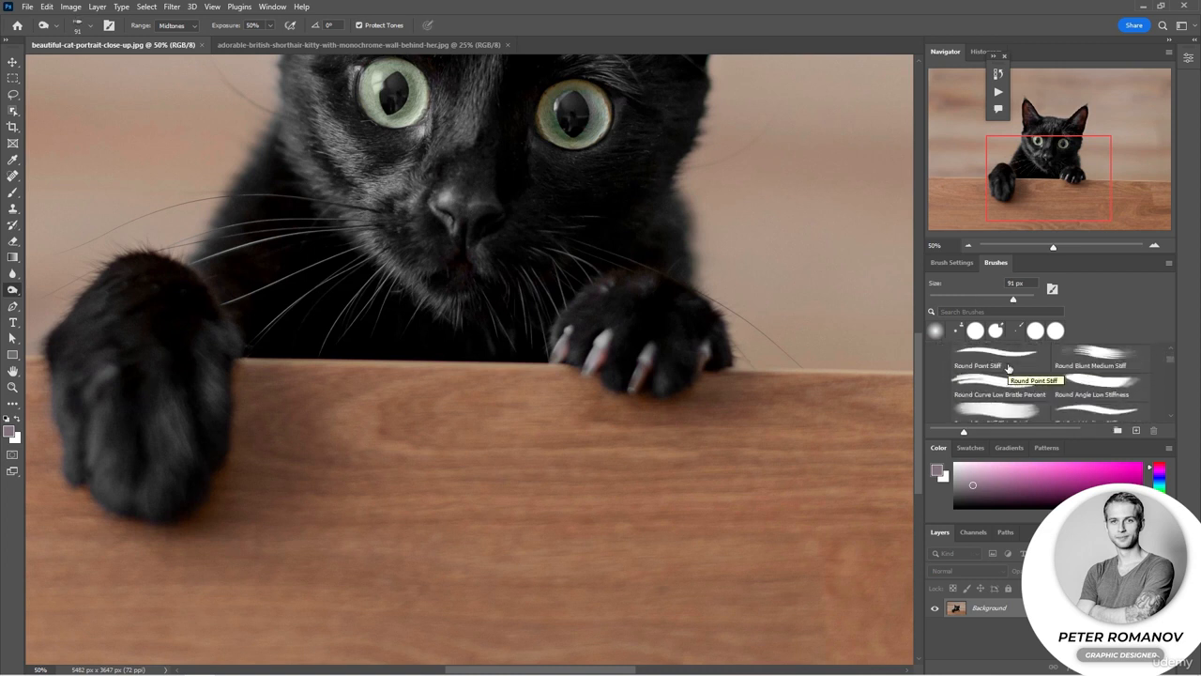
{"action": "scroll", "coordinate": [1009, 368], "scroll_direction": "up", "scroll_amount": 1}
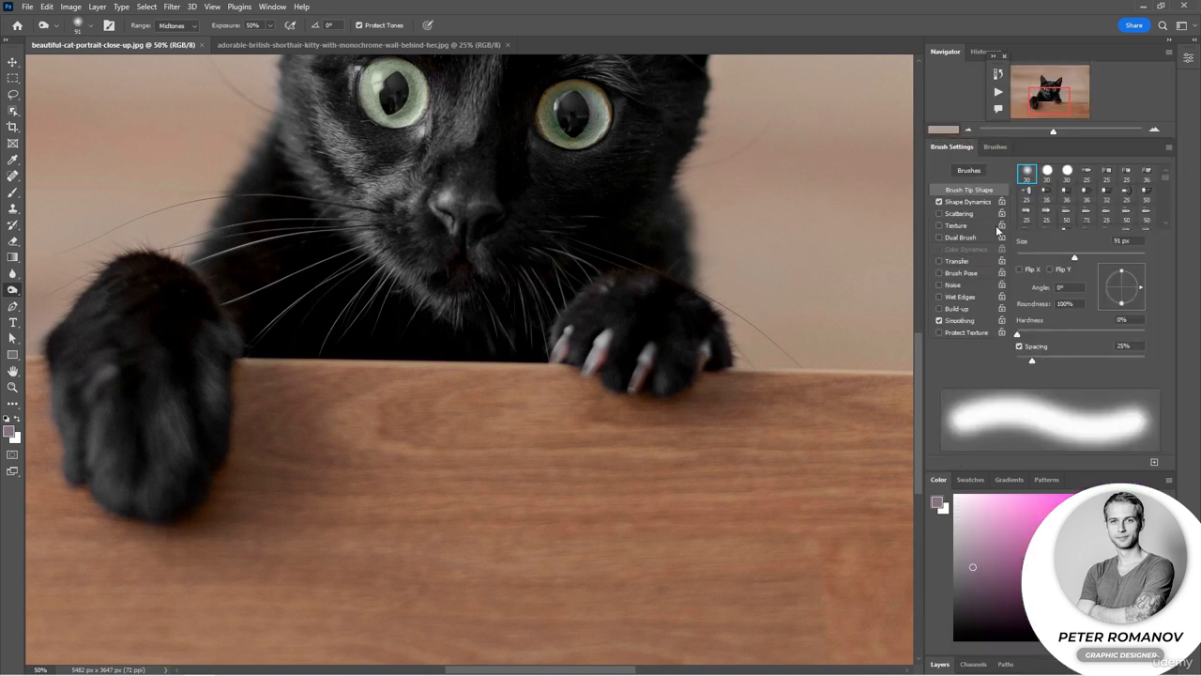
Detach the Brush Settings and Brushes panel group, collapse it to icons and float it below the small floating panel strip.
{"action": "scroll", "coordinate": [1088, 232], "scroll_direction": "down", "scroll_amount": 3}
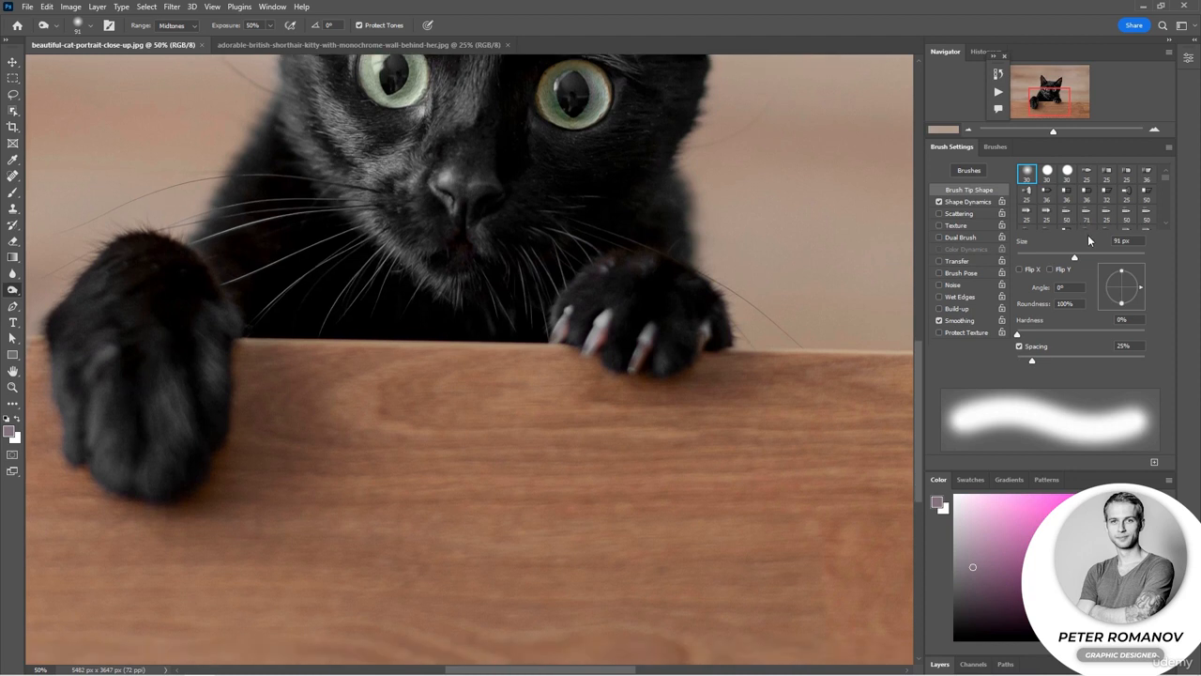
{"action": "scroll", "coordinate": [1089, 244], "scroll_direction": "up", "scroll_amount": 4}
{"action": "scroll", "coordinate": [982, 296], "scroll_direction": "down", "scroll_amount": 3}
{"action": "scroll", "coordinate": [981, 297], "scroll_direction": "up", "scroll_amount": 3}
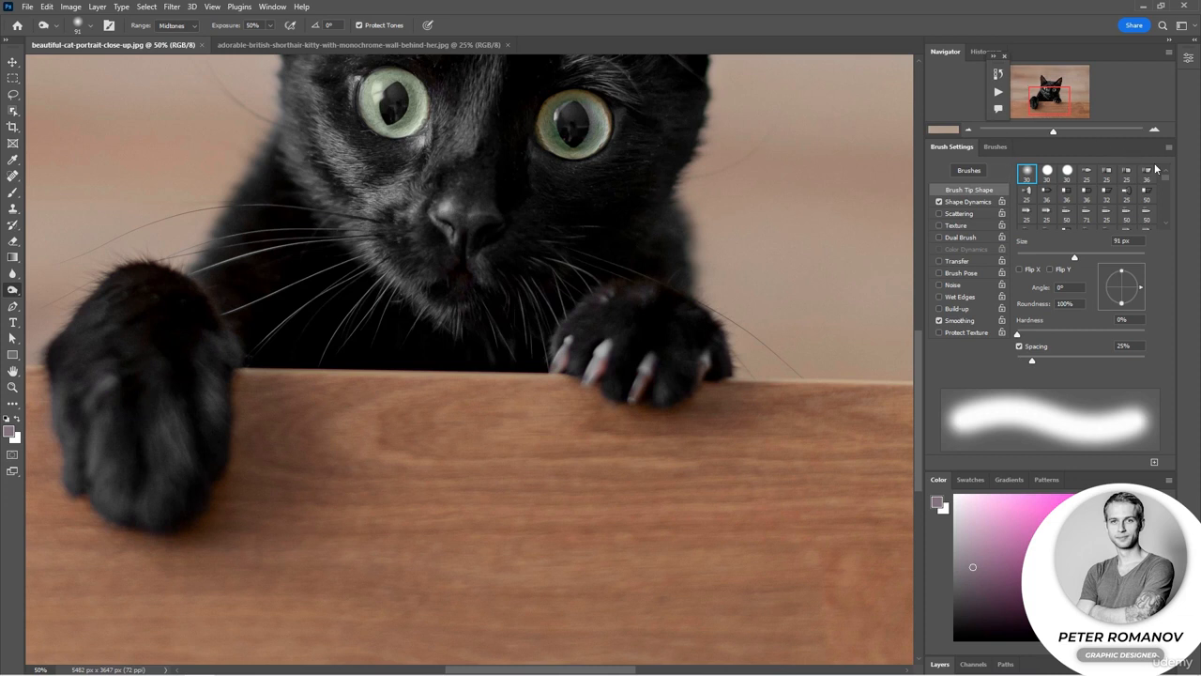
{"action": "left_click_drag", "start_coordinate": [1020, 149], "coordinate": [769, 138]}
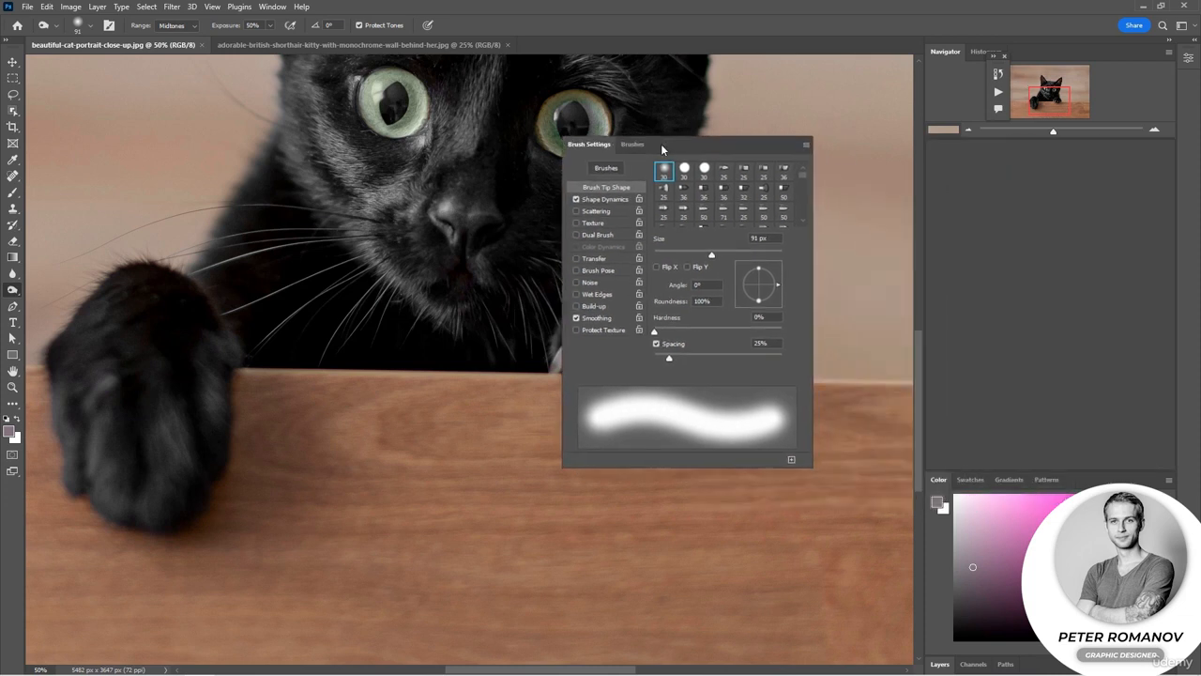
{"action": "left_click", "coordinate": [770, 133]}
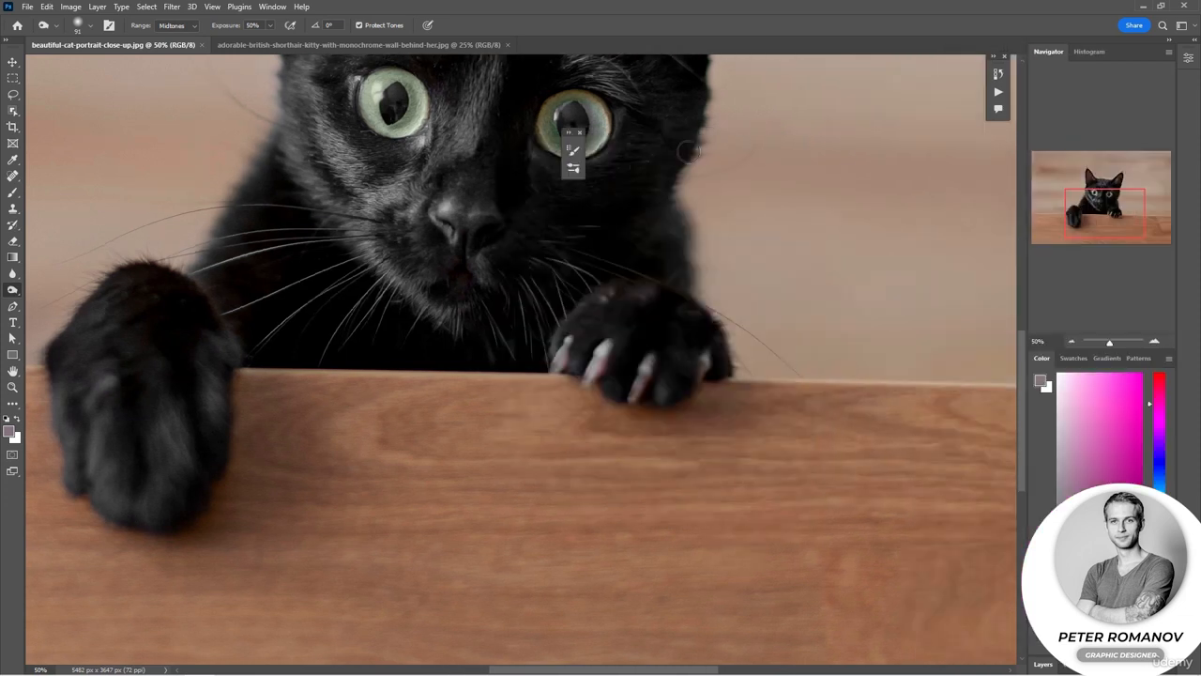
{"action": "mouse_move", "coordinate": [577, 138]}
{"action": "left_mouse_down"}
{"action": "mouse_move", "coordinate": [922, 163]}
{"action": "mouse_move", "coordinate": [996, 153]}
{"action": "left_mouse_up"}
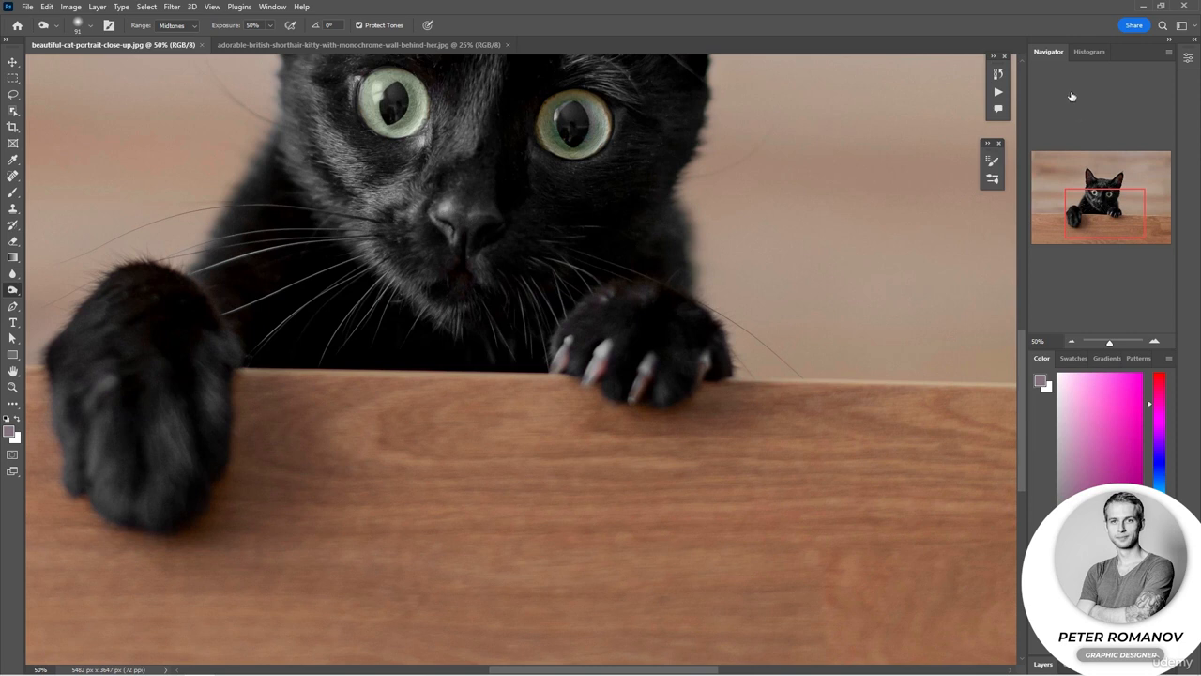
Collapse the main panel dock to icons and dock the floating Brush Settings and Brushes group beneath its last icons.
{"action": "left_click", "coordinate": [1169, 48]}
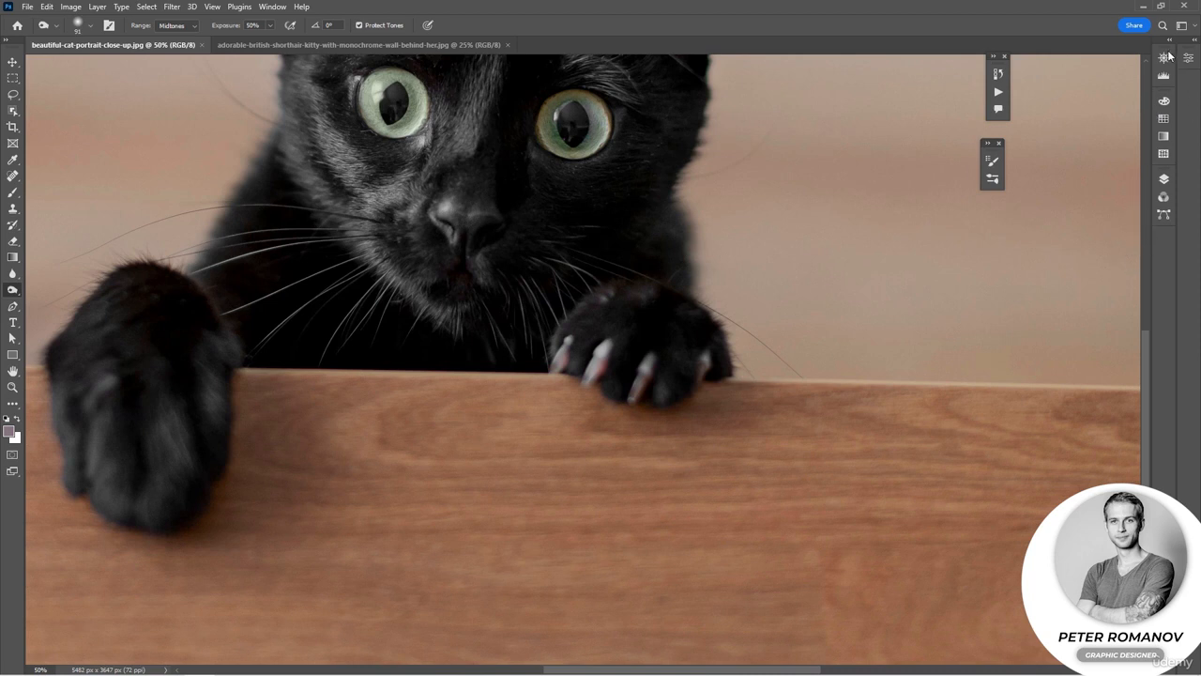
{"action": "left_click", "coordinate": [1164, 59]}
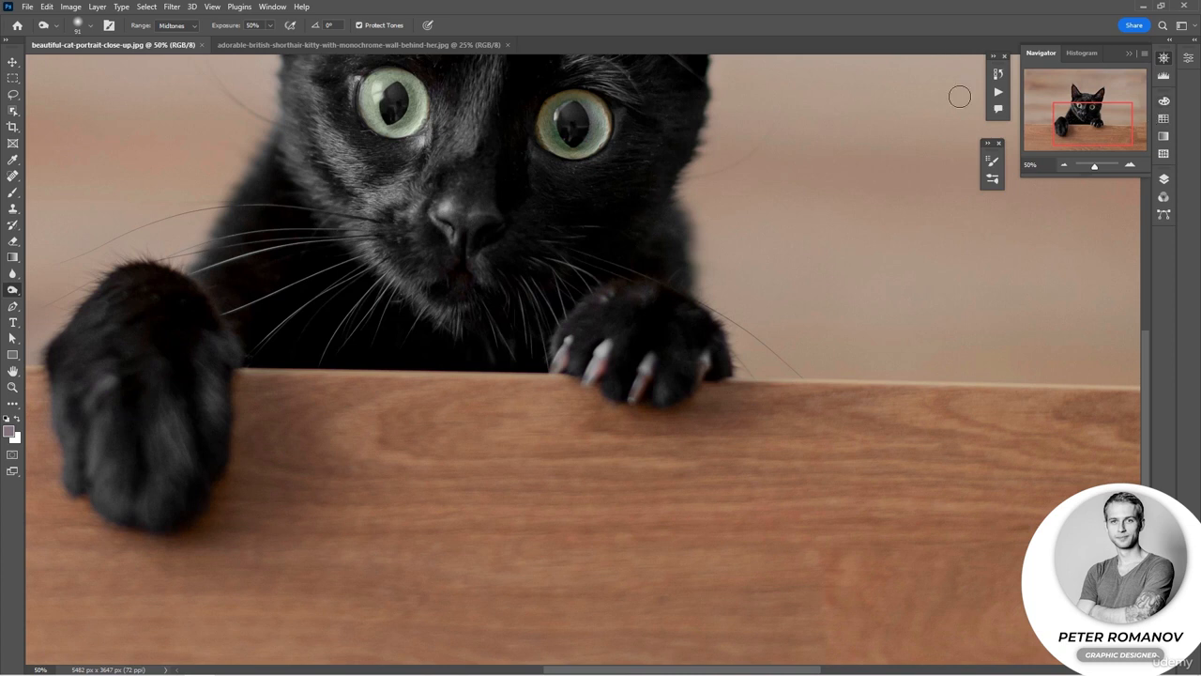
{"action": "mouse_move", "coordinate": [990, 154]}
{"action": "left_mouse_down"}
{"action": "mouse_move", "coordinate": [1046, 242]}
{"action": "mouse_move", "coordinate": [1104, 245]}
{"action": "left_mouse_up"}
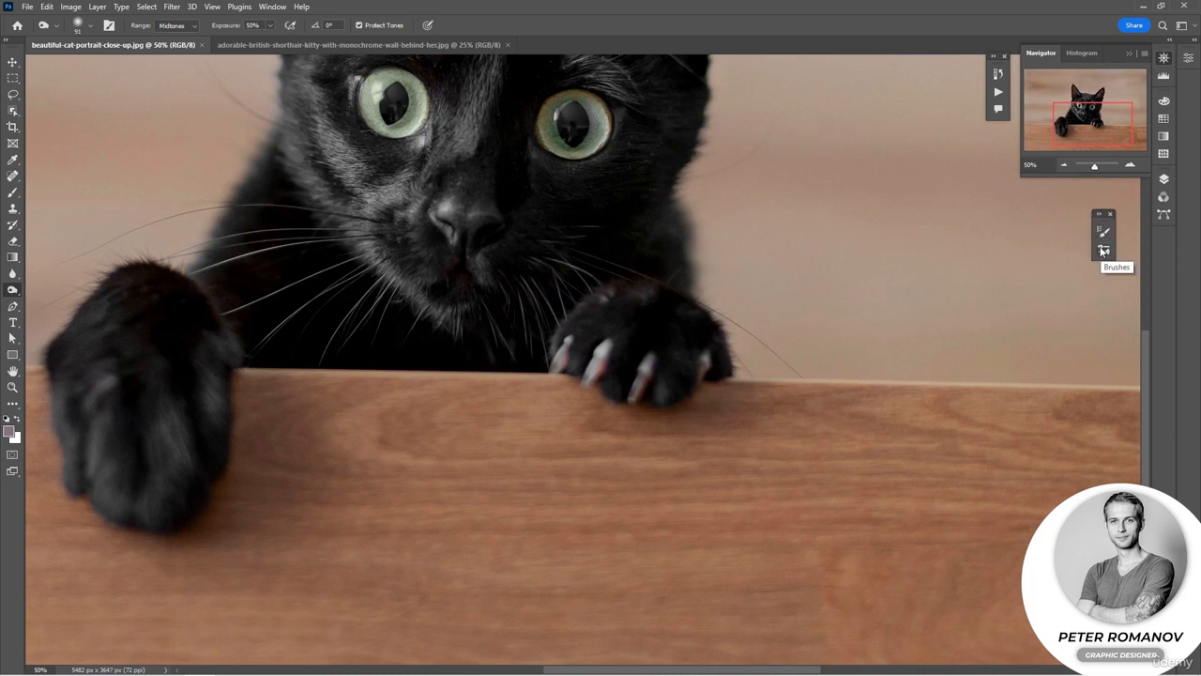
{"action": "left_click_drag", "start_coordinate": [1104, 225], "coordinate": [1163, 240]}
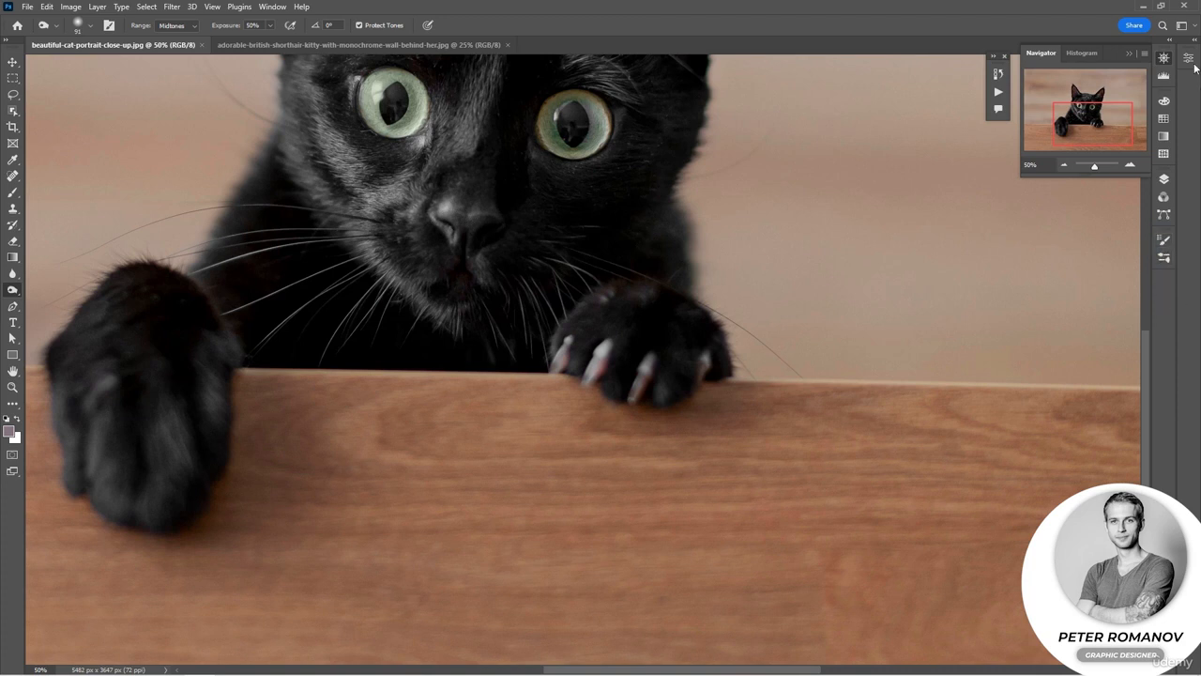
Open and close the Brush Settings and Layers panels from the icon dock, and expand and recollapse the dock.
{"action": "left_click", "coordinate": [1165, 246]}
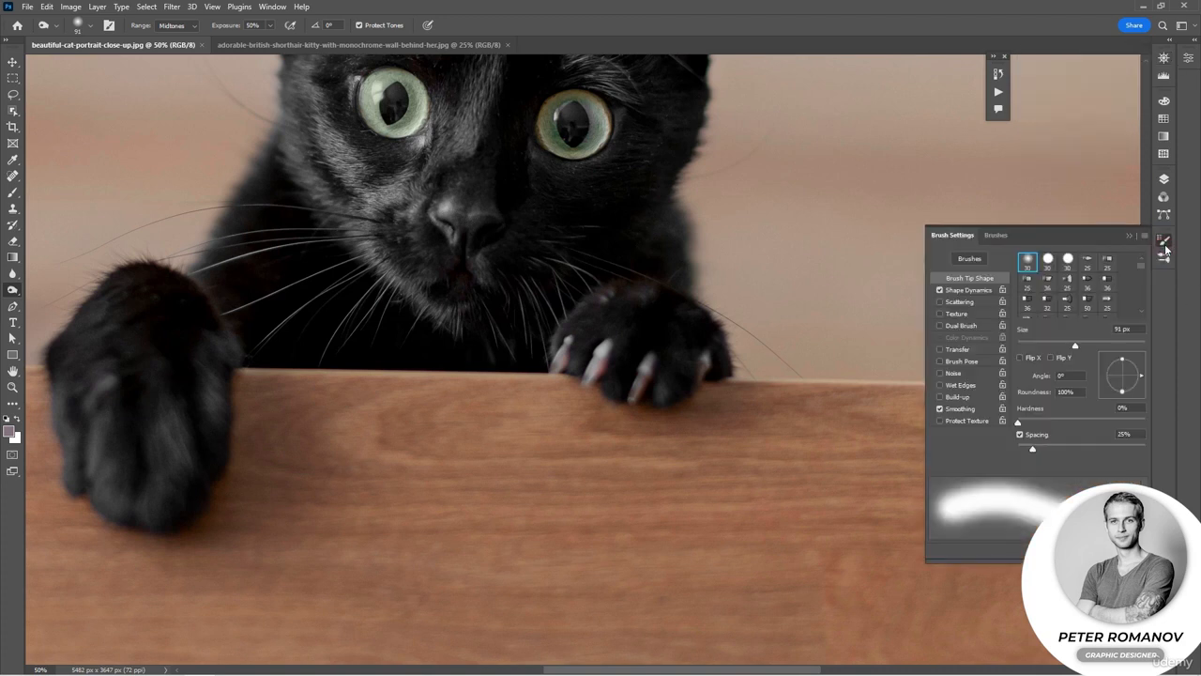
{"action": "left_click", "coordinate": [1165, 246]}
{"action": "left_click", "coordinate": [1163, 179]}
{"action": "left_click", "coordinate": [1164, 179]}
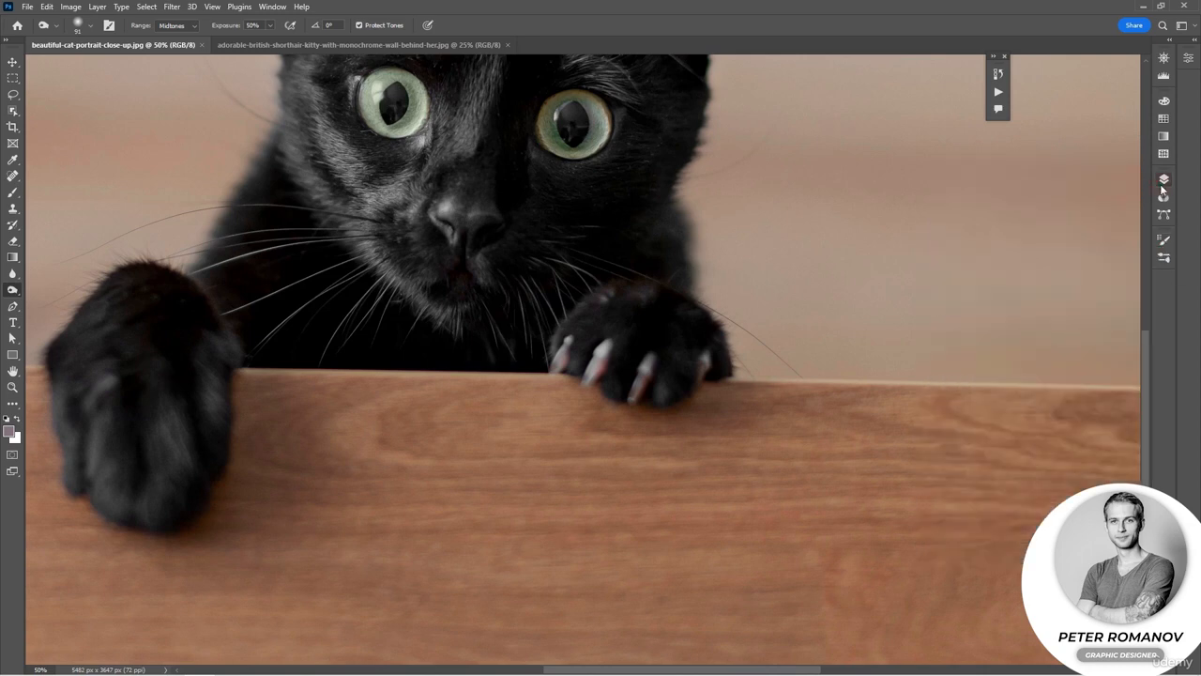
{"action": "left_click", "coordinate": [1169, 41]}
{"action": "left_click", "coordinate": [1170, 41]}
Close the floating panel strip and the beautiful-cat-portrait-close-up.jpg image.
{"action": "left_click", "coordinate": [1006, 59]}
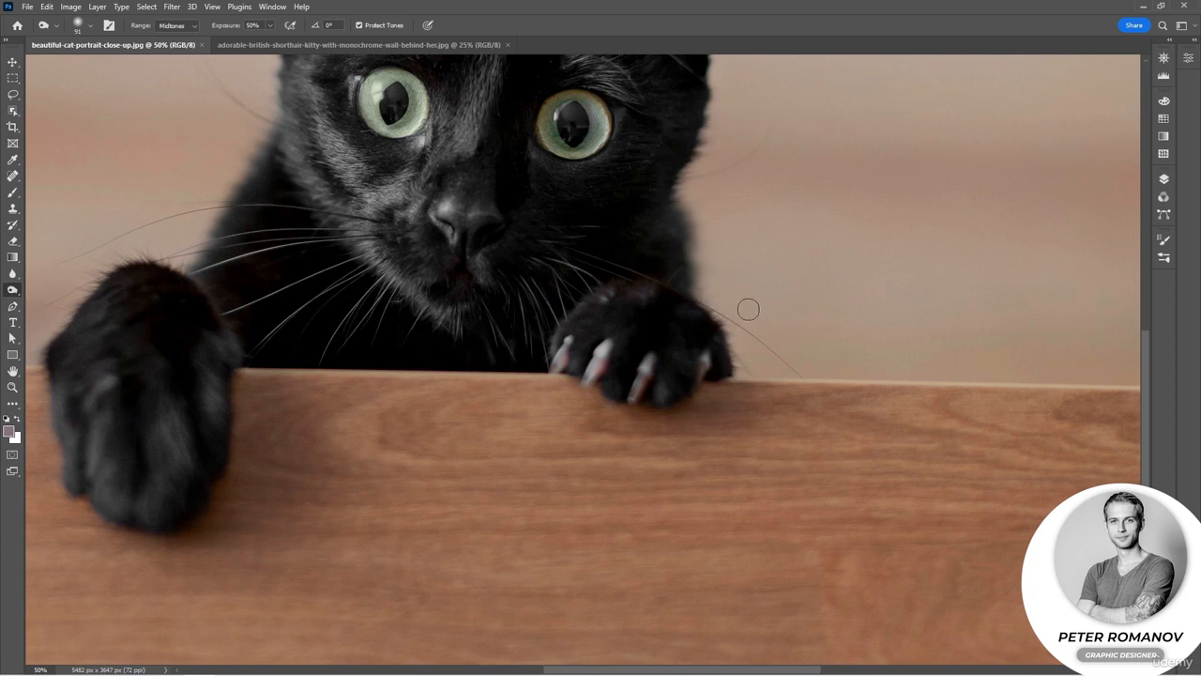
{"action": "left_click", "coordinate": [32, 11]}
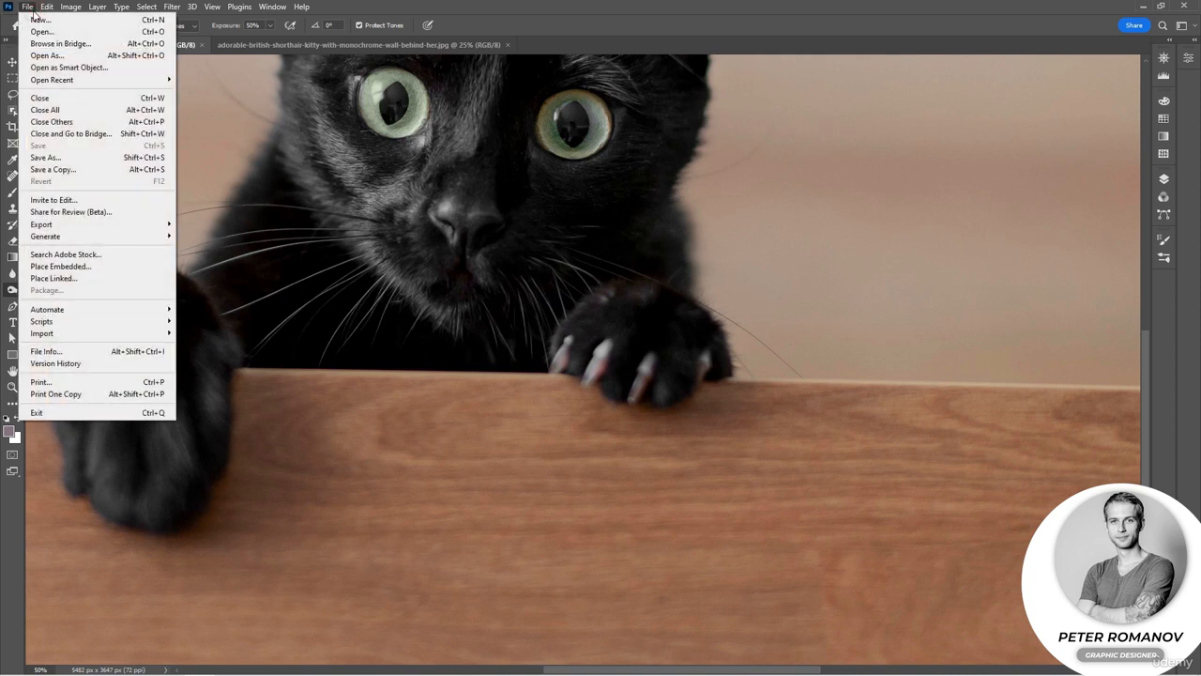
{"action": "left_click", "coordinate": [166, 100]}
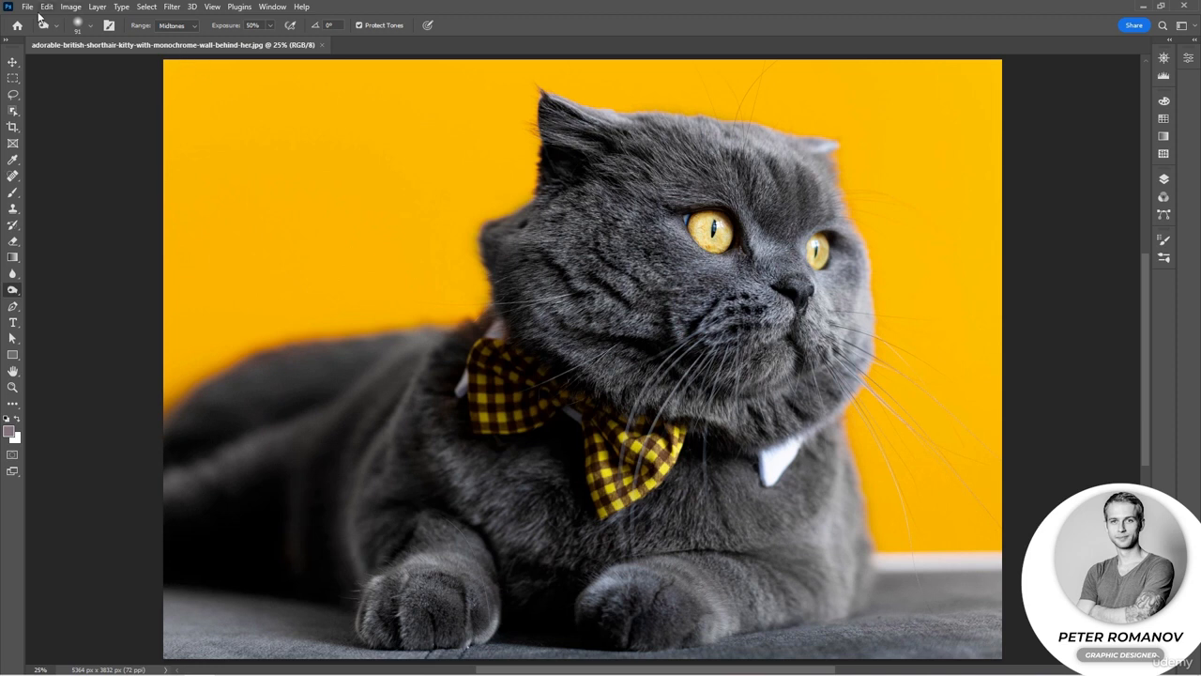